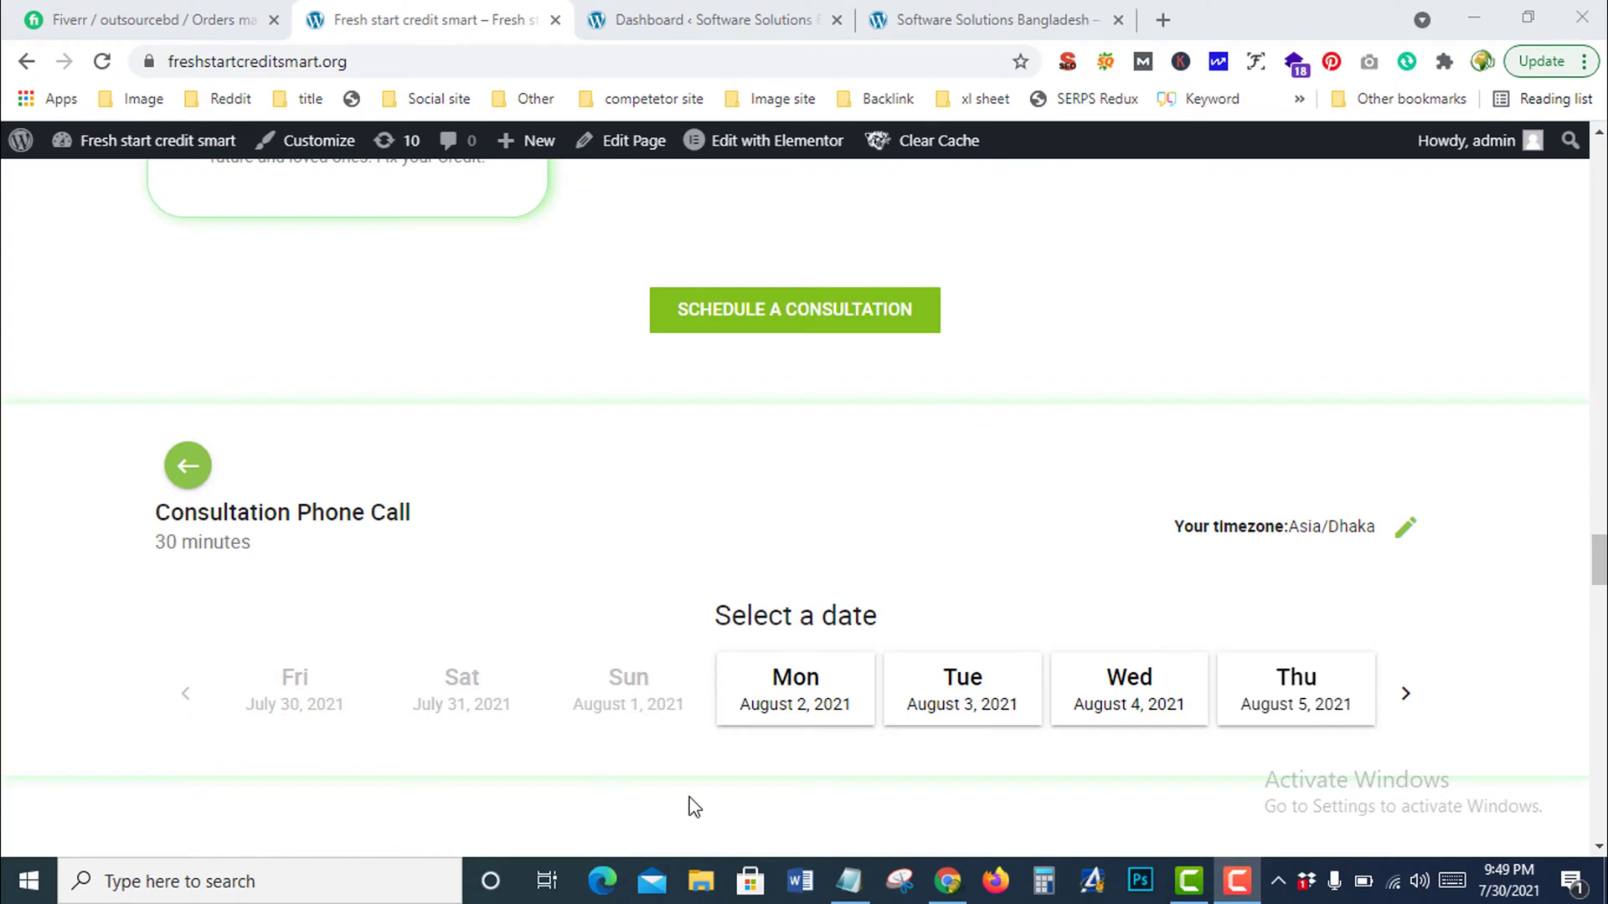
Bring the Chrome window with the live booking page into focus
click(754, 499)
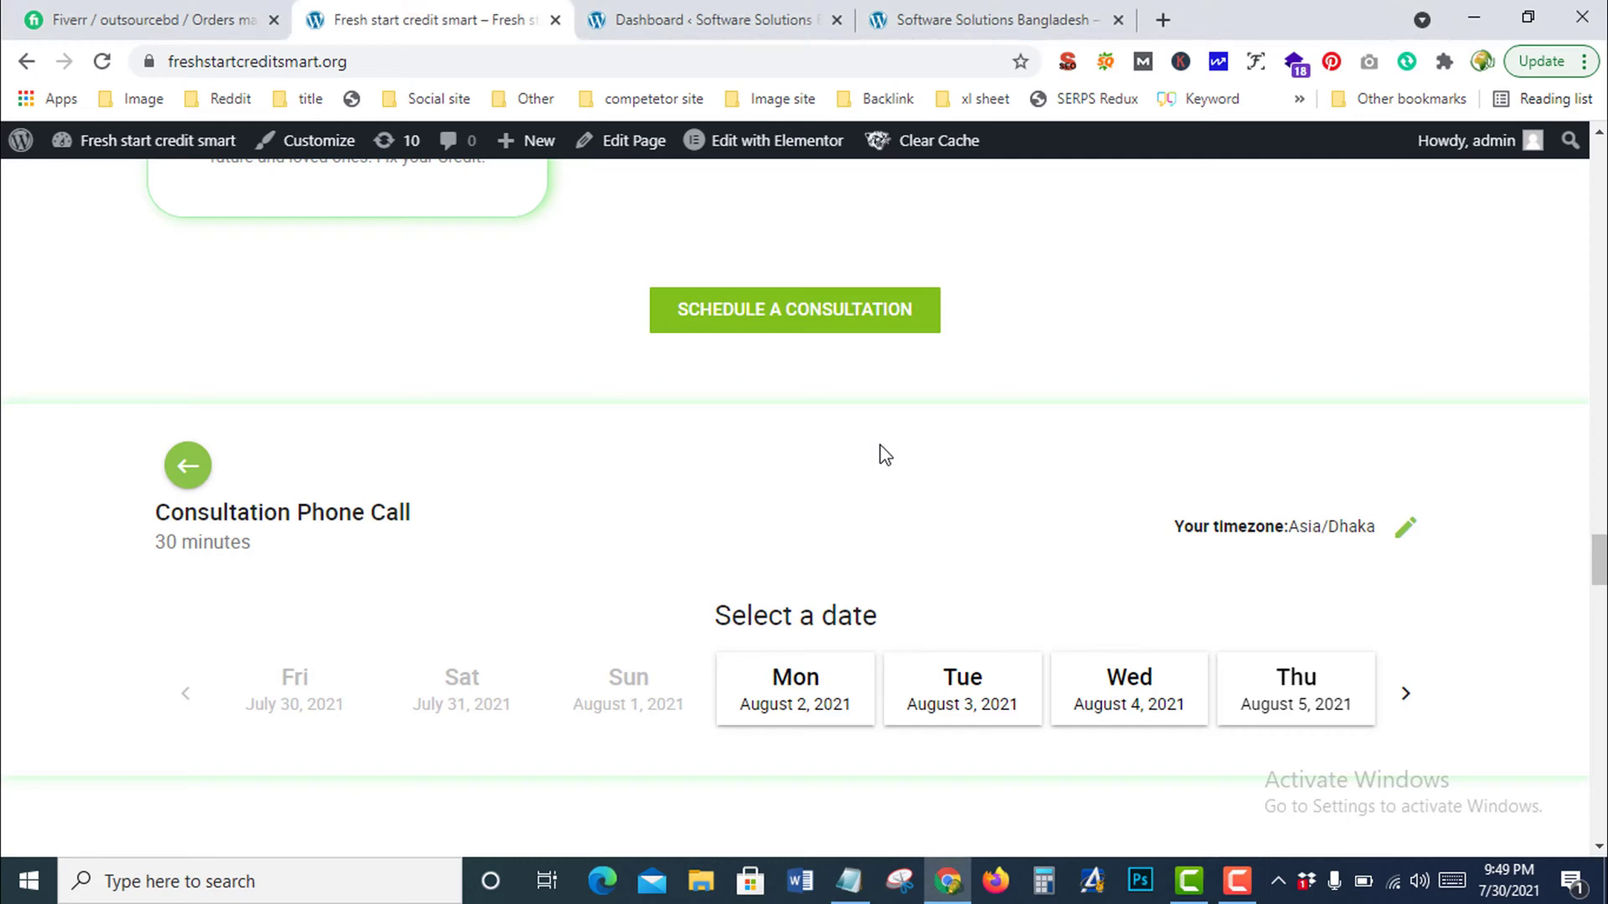
Switch to the Software Solutions admin dashboard and go to Plugins > Add New
click(715, 15)
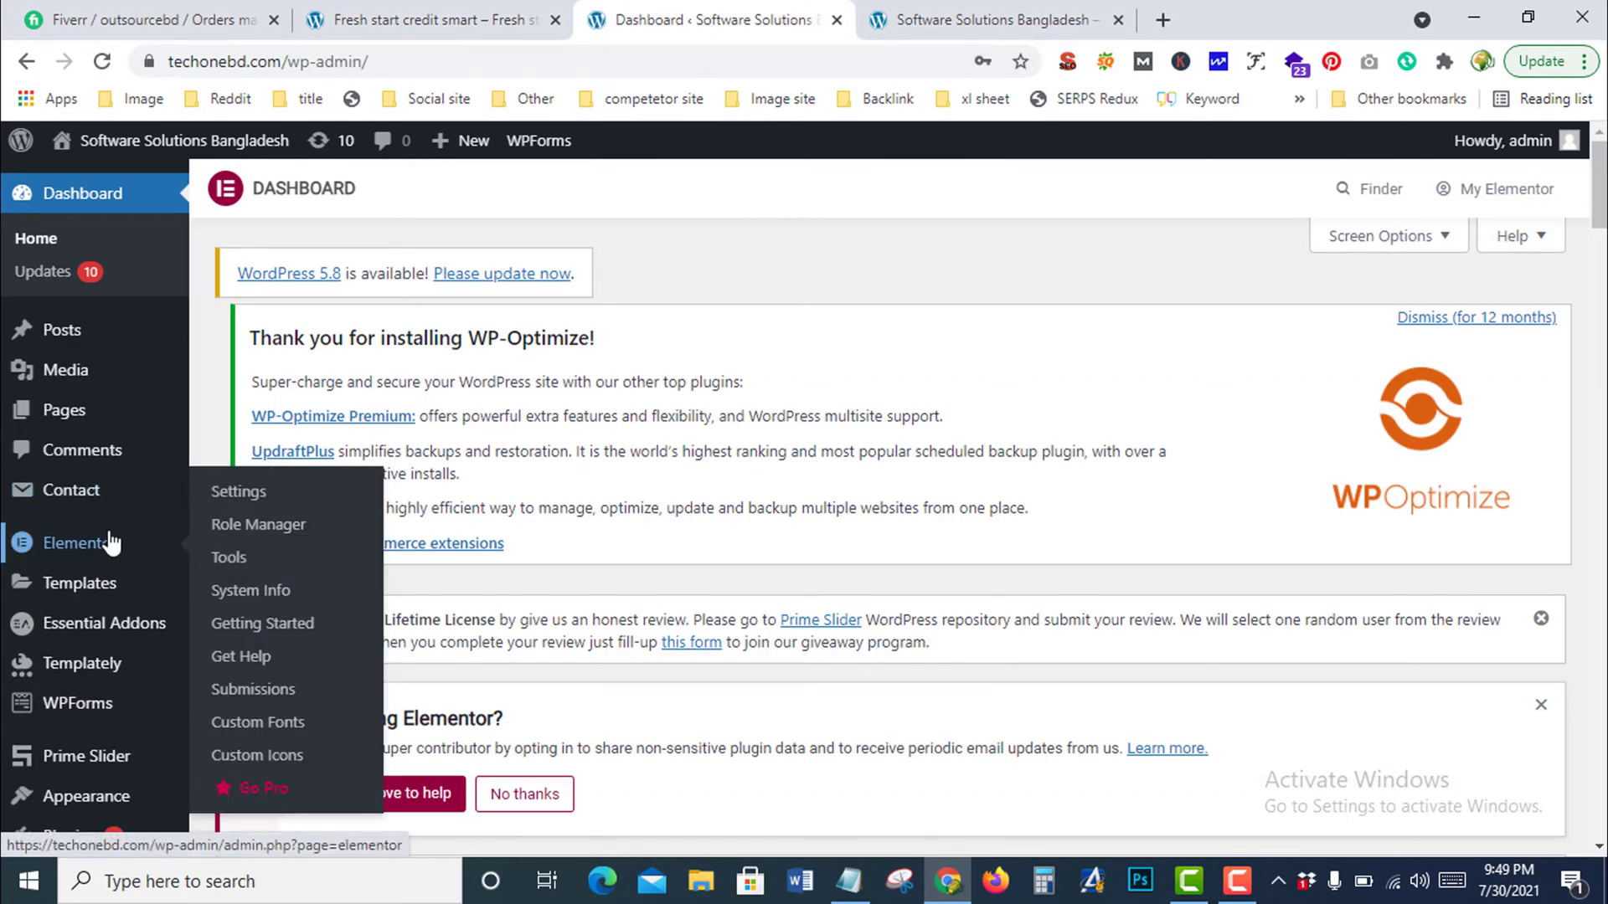
scroll(88, 622, down, 2)
mouse_move(69, 601)
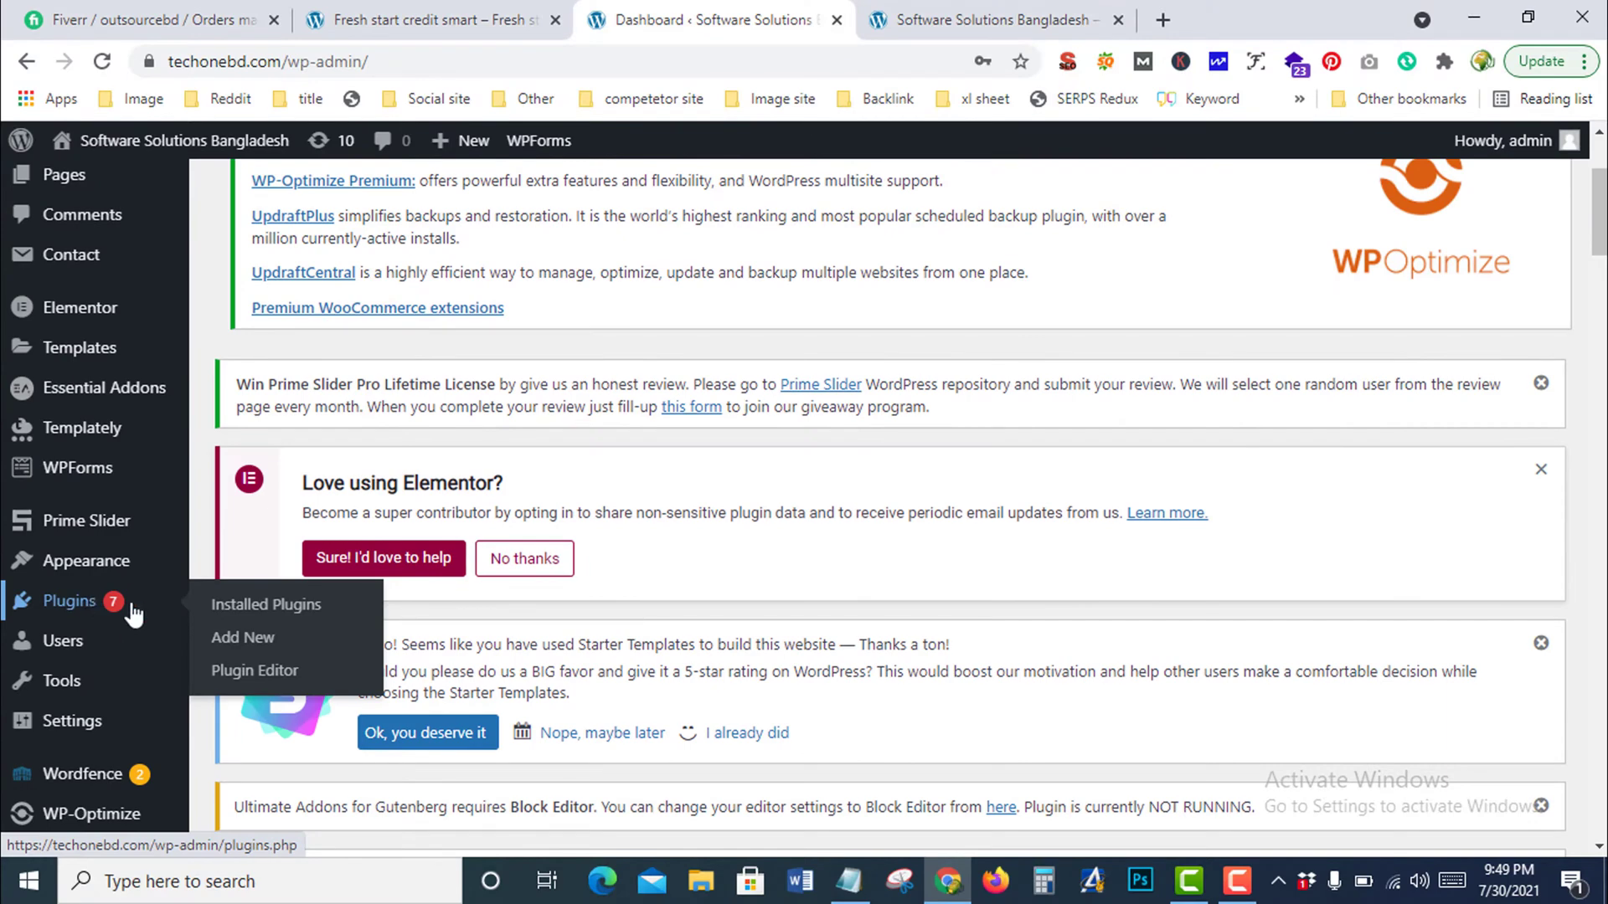
click(248, 645)
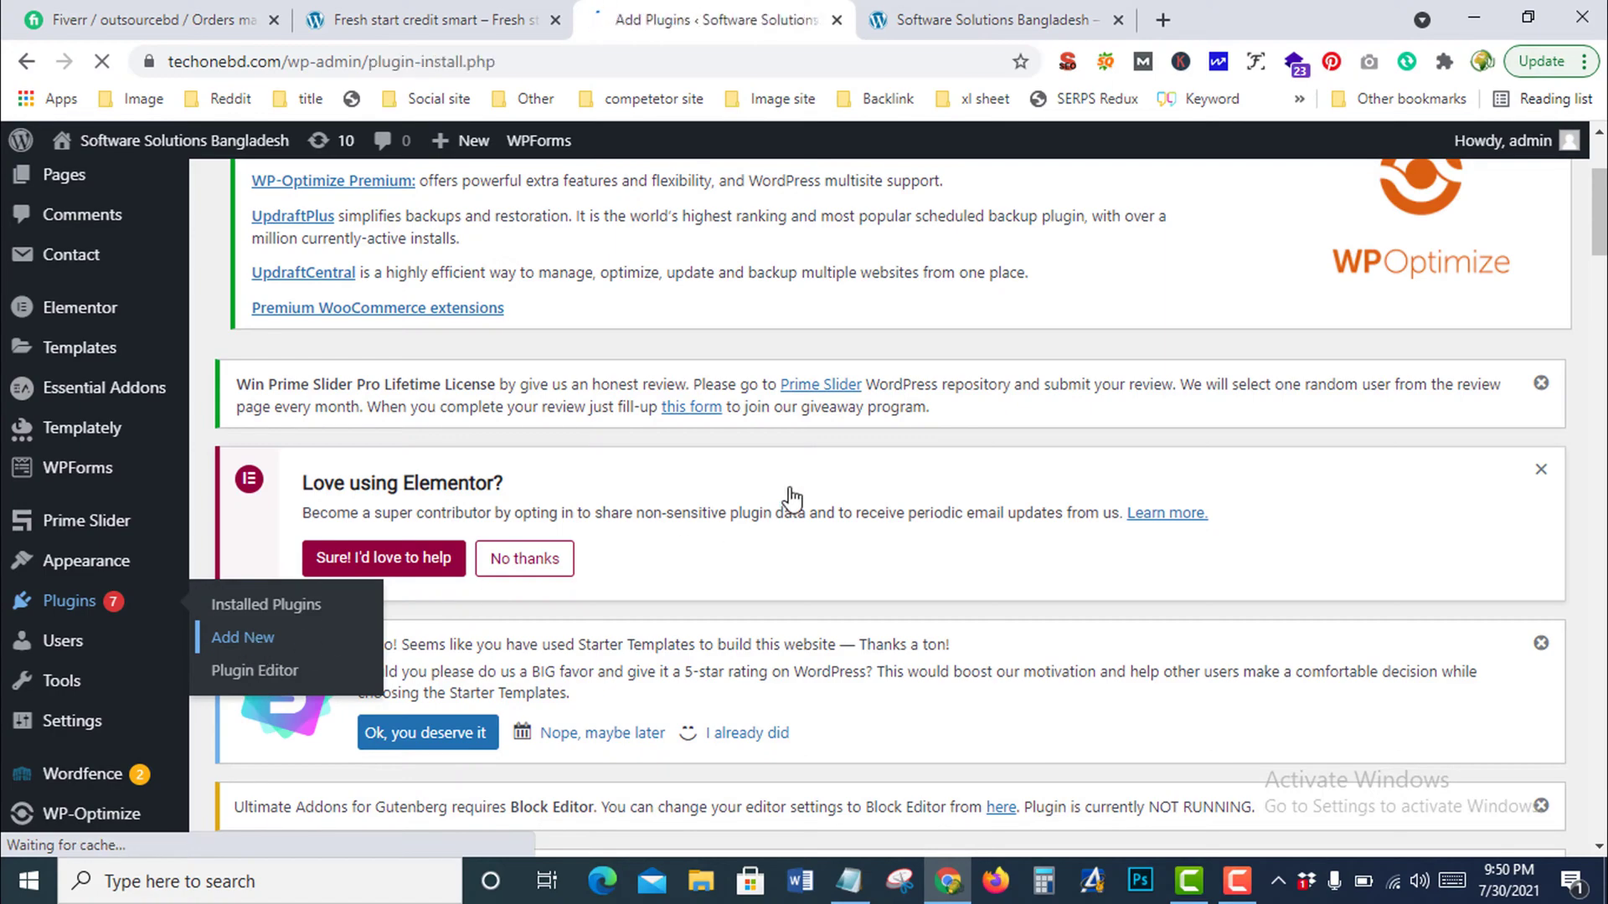
scroll(910, 418, down, 2)
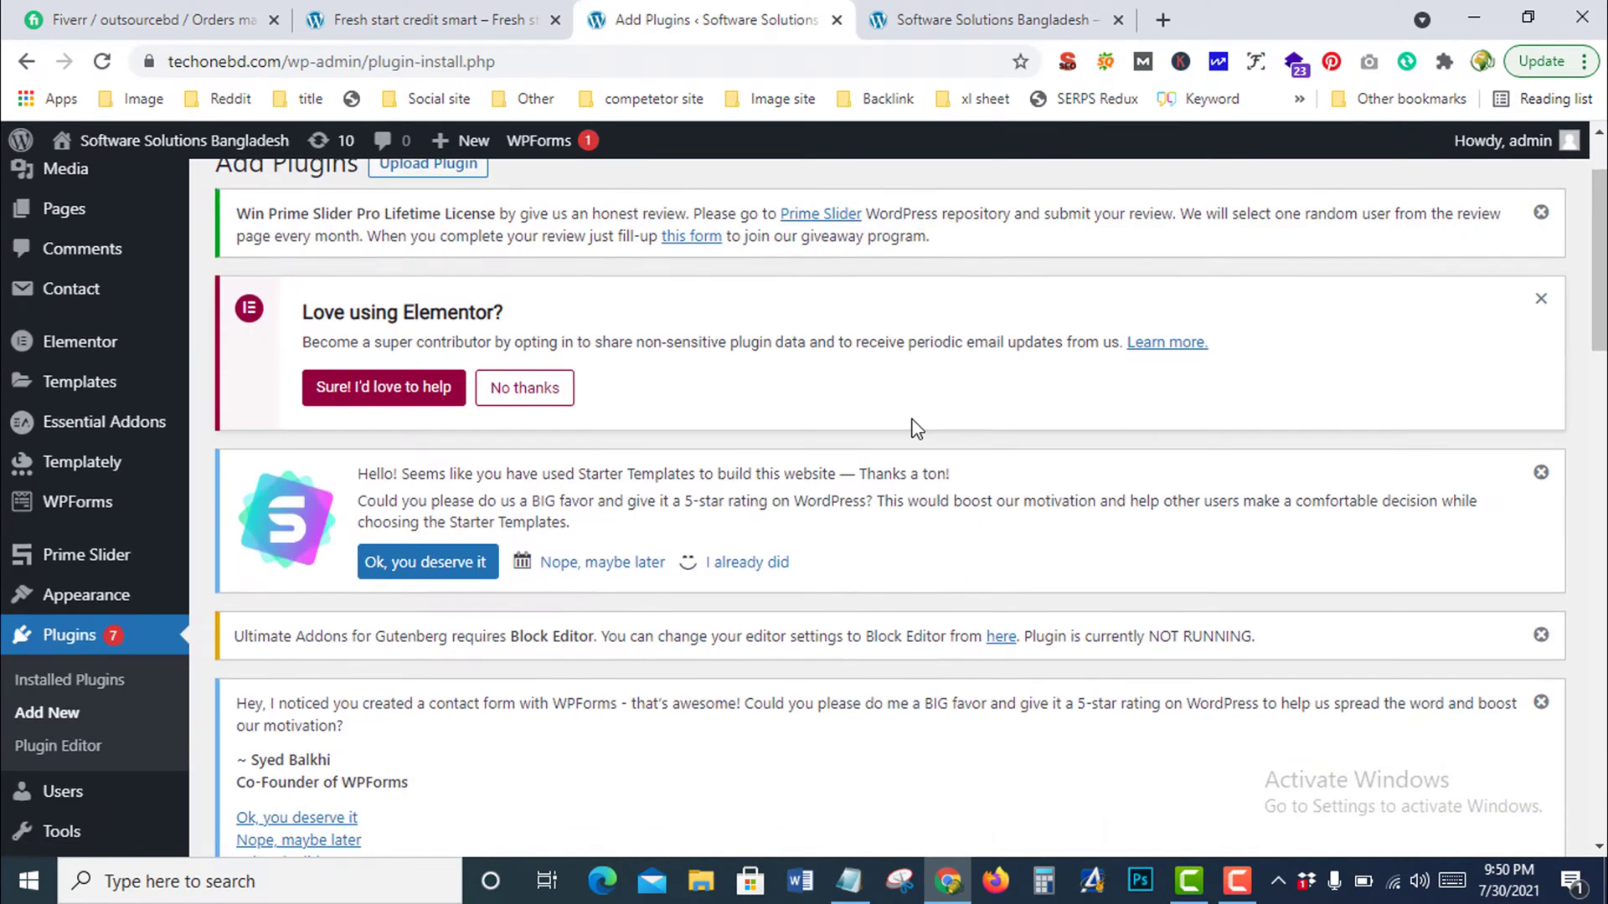
scroll(914, 428, down, 3)
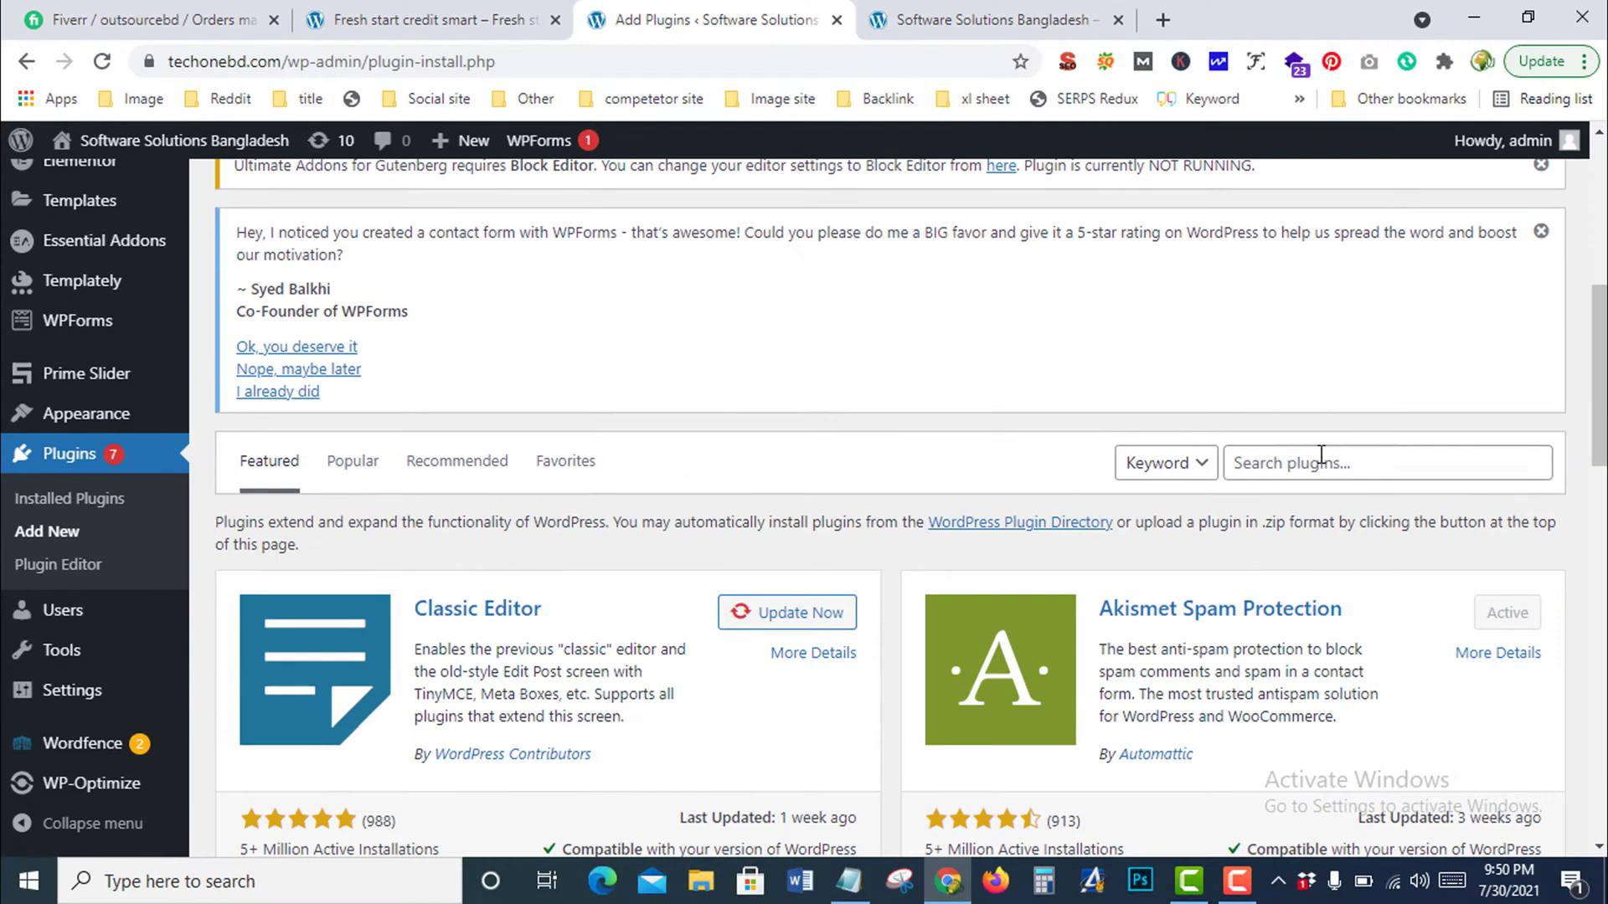
Search the plugin directory for 'Simply Schedule Appointments'
click(1338, 461)
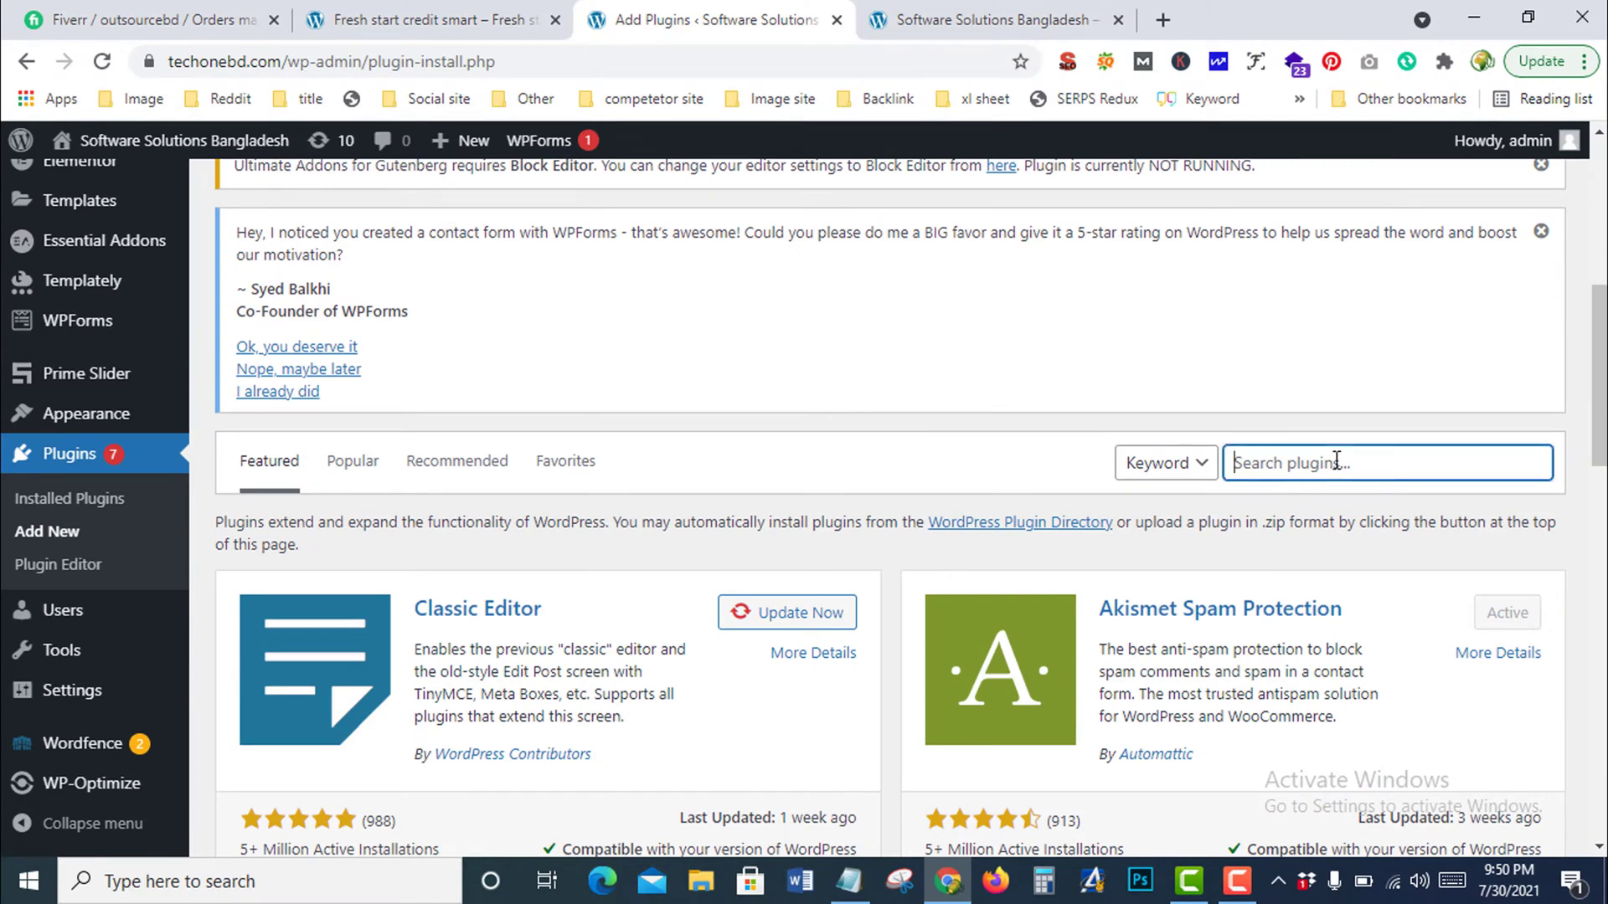
text(Simply Schedule Appointments)
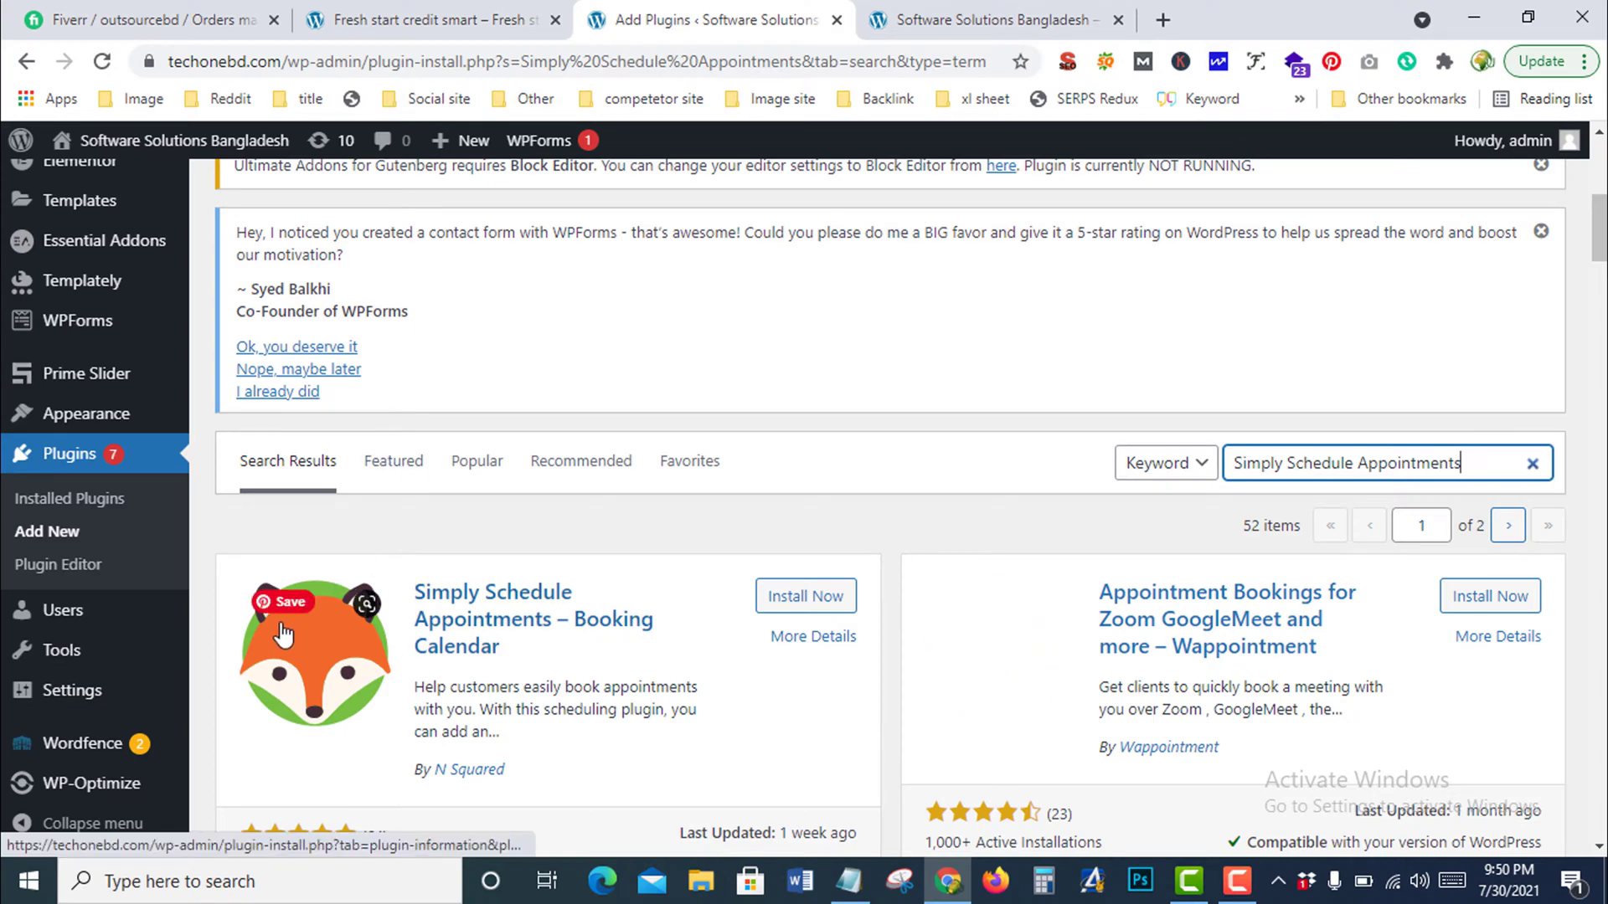
scroll(419, 662, down, 1)
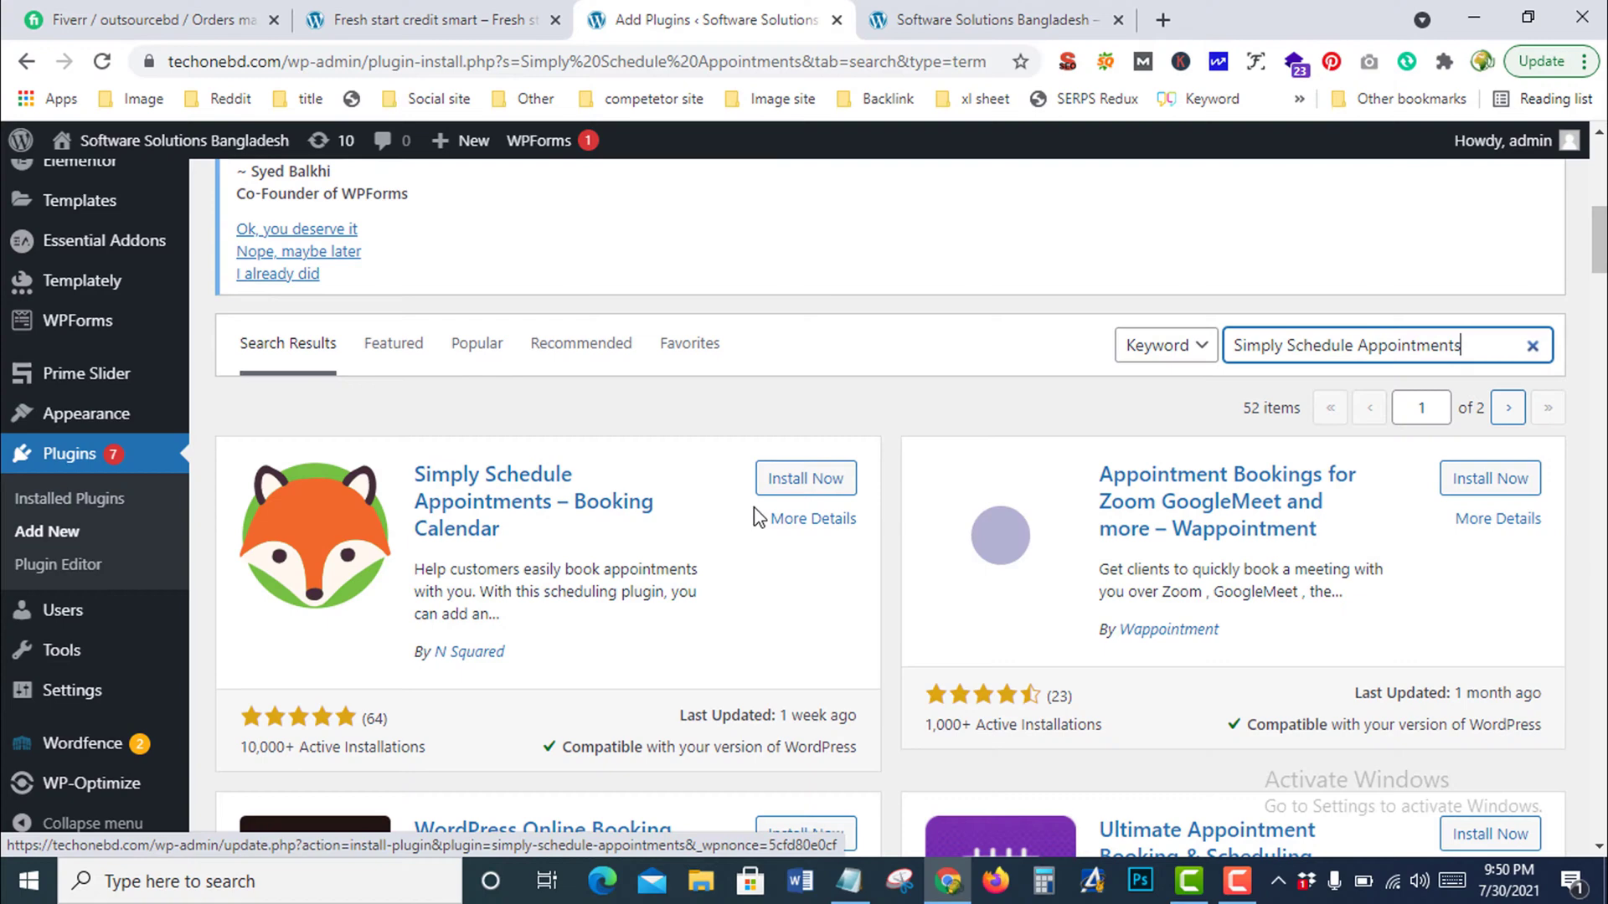
Install the Simply Schedule Appointments – Booking Calendar plugin, then activate it
click(813, 489)
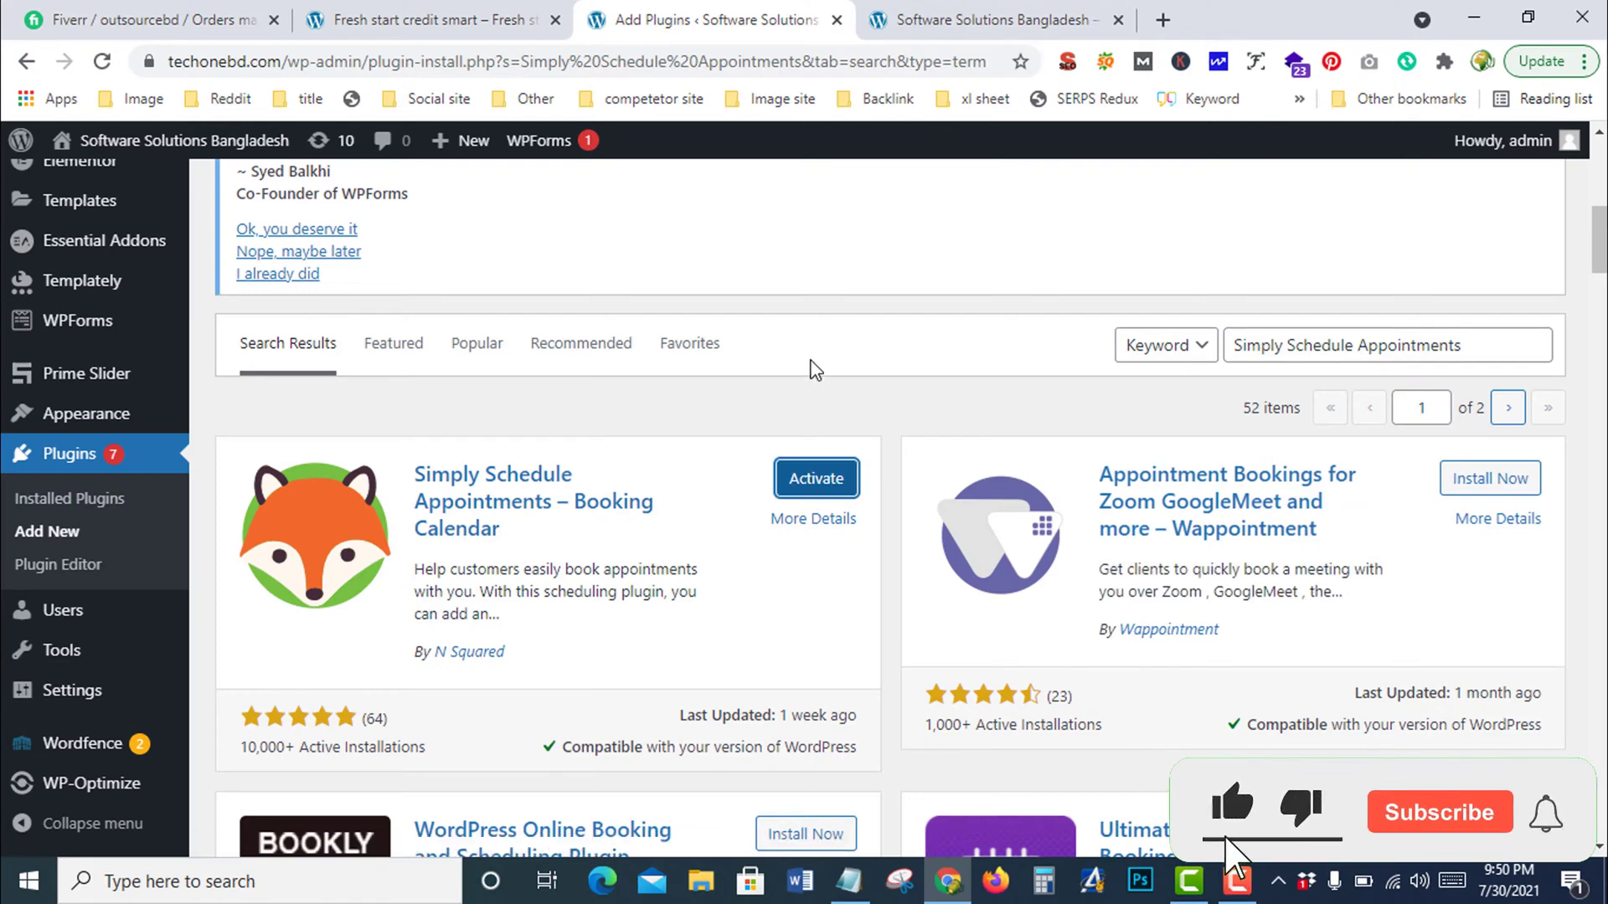
click(808, 490)
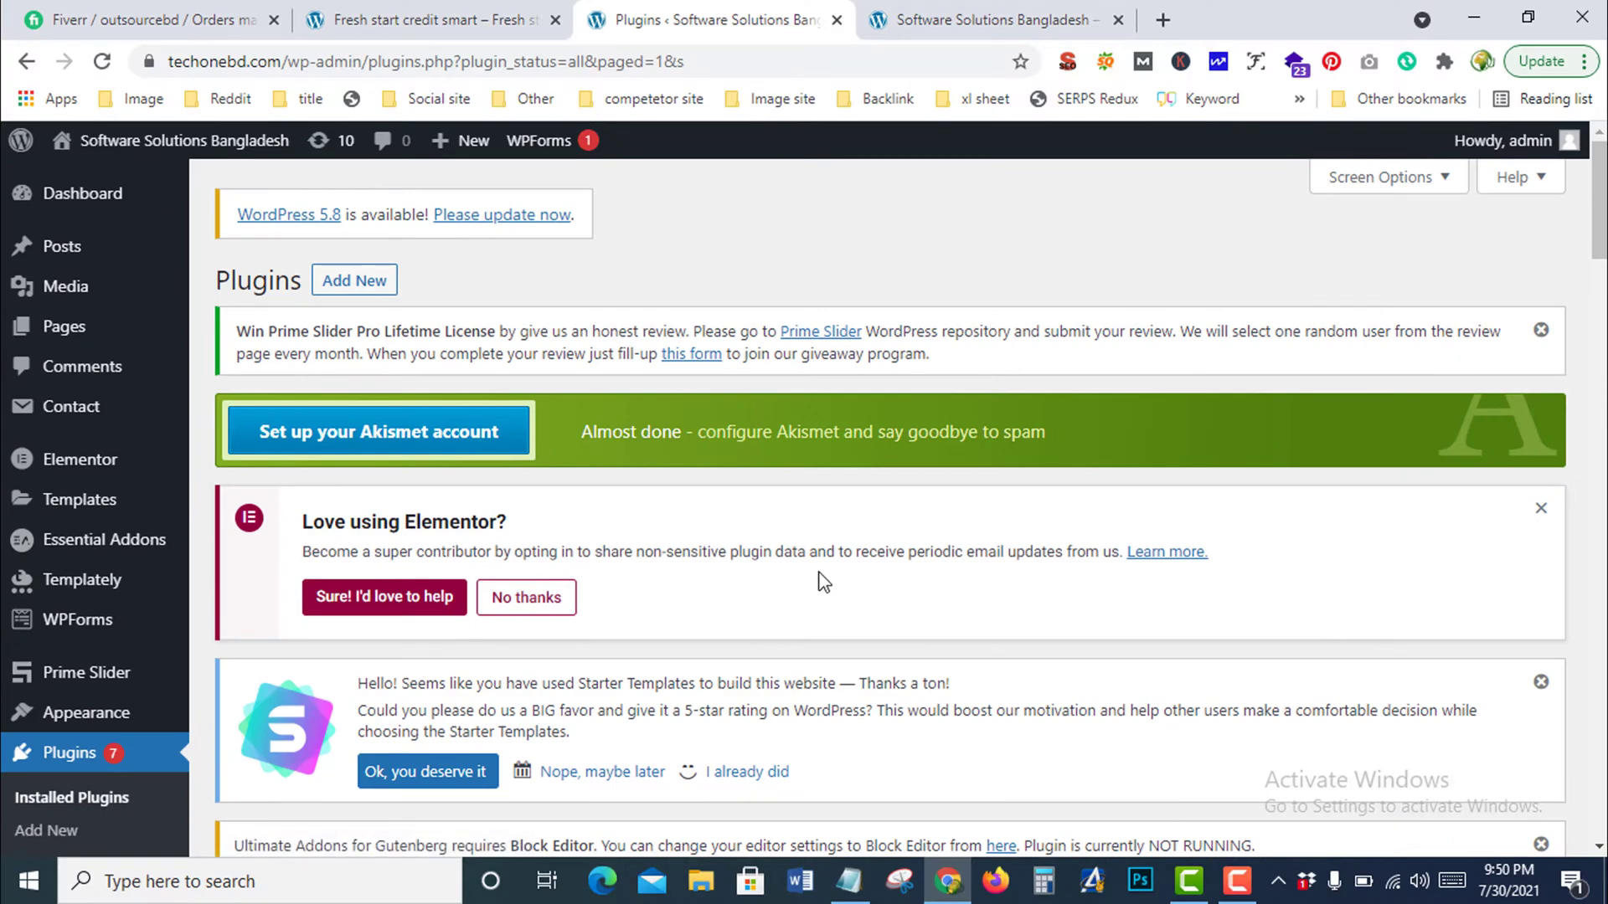
scroll(76, 587, down, 2)
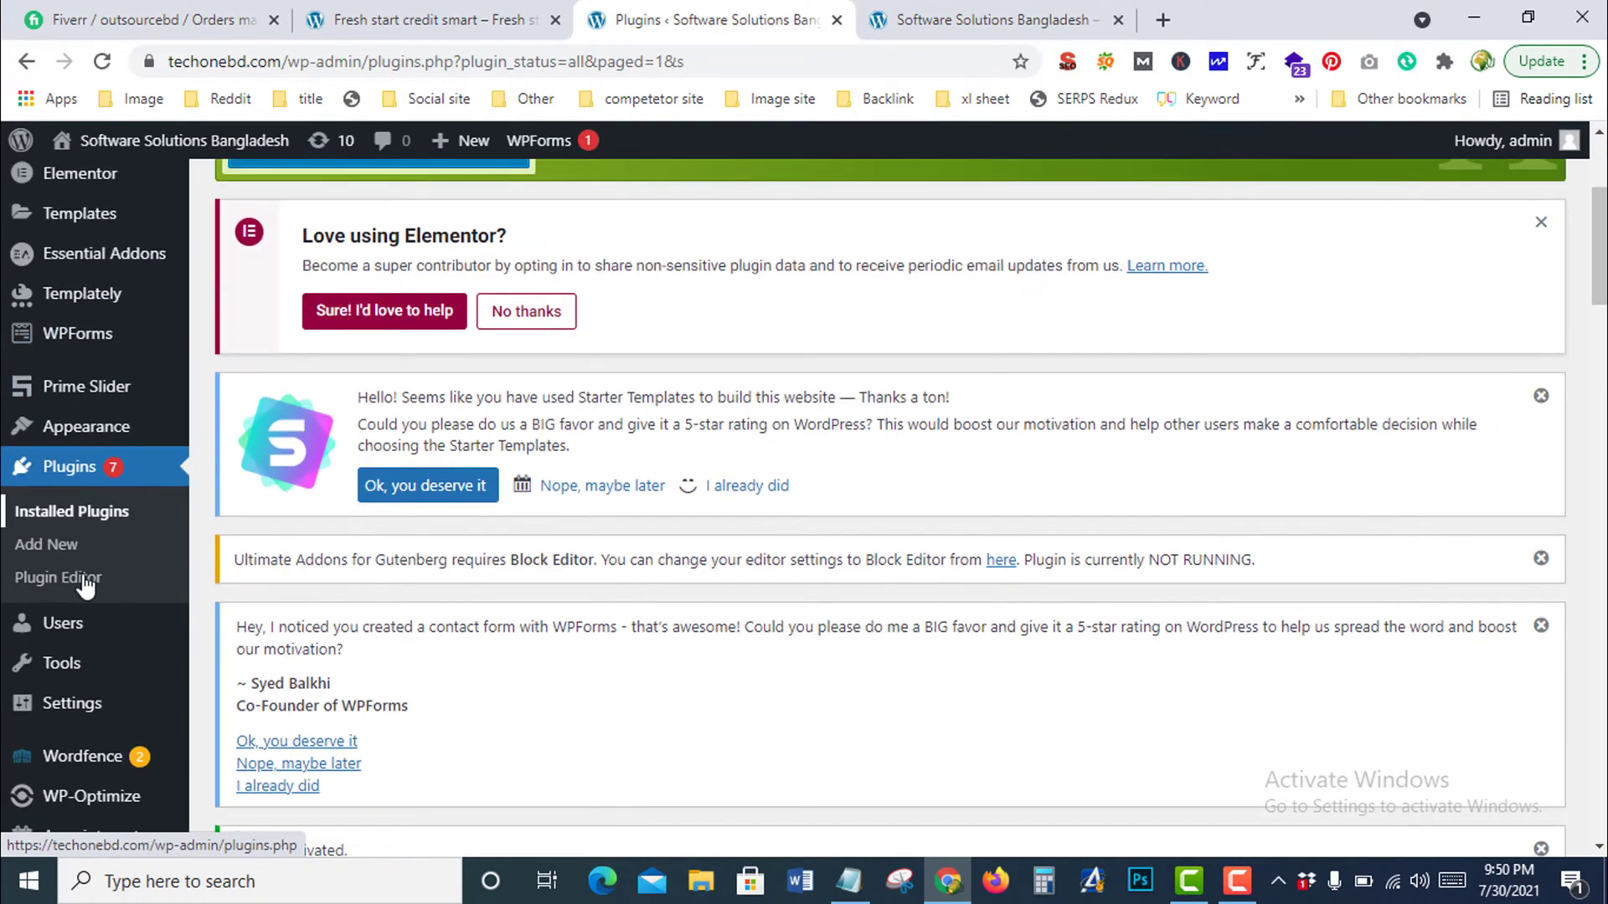
scroll(82, 587, down, 2)
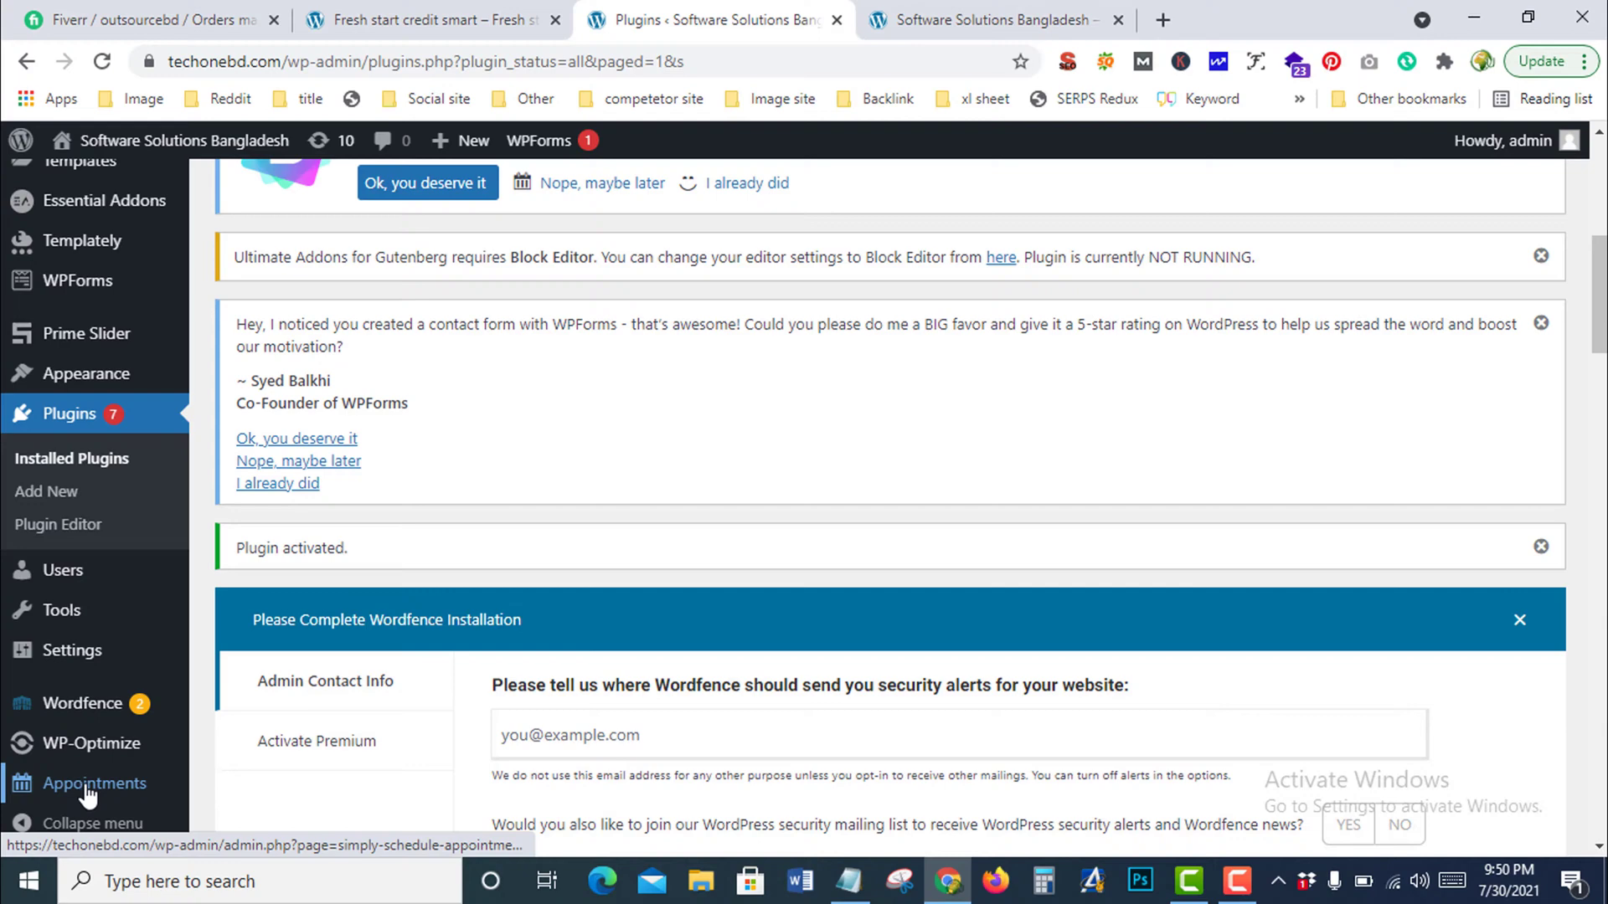
Open Appointments and skip the guided setup with 'No, thanks. I got this.'
click(89, 796)
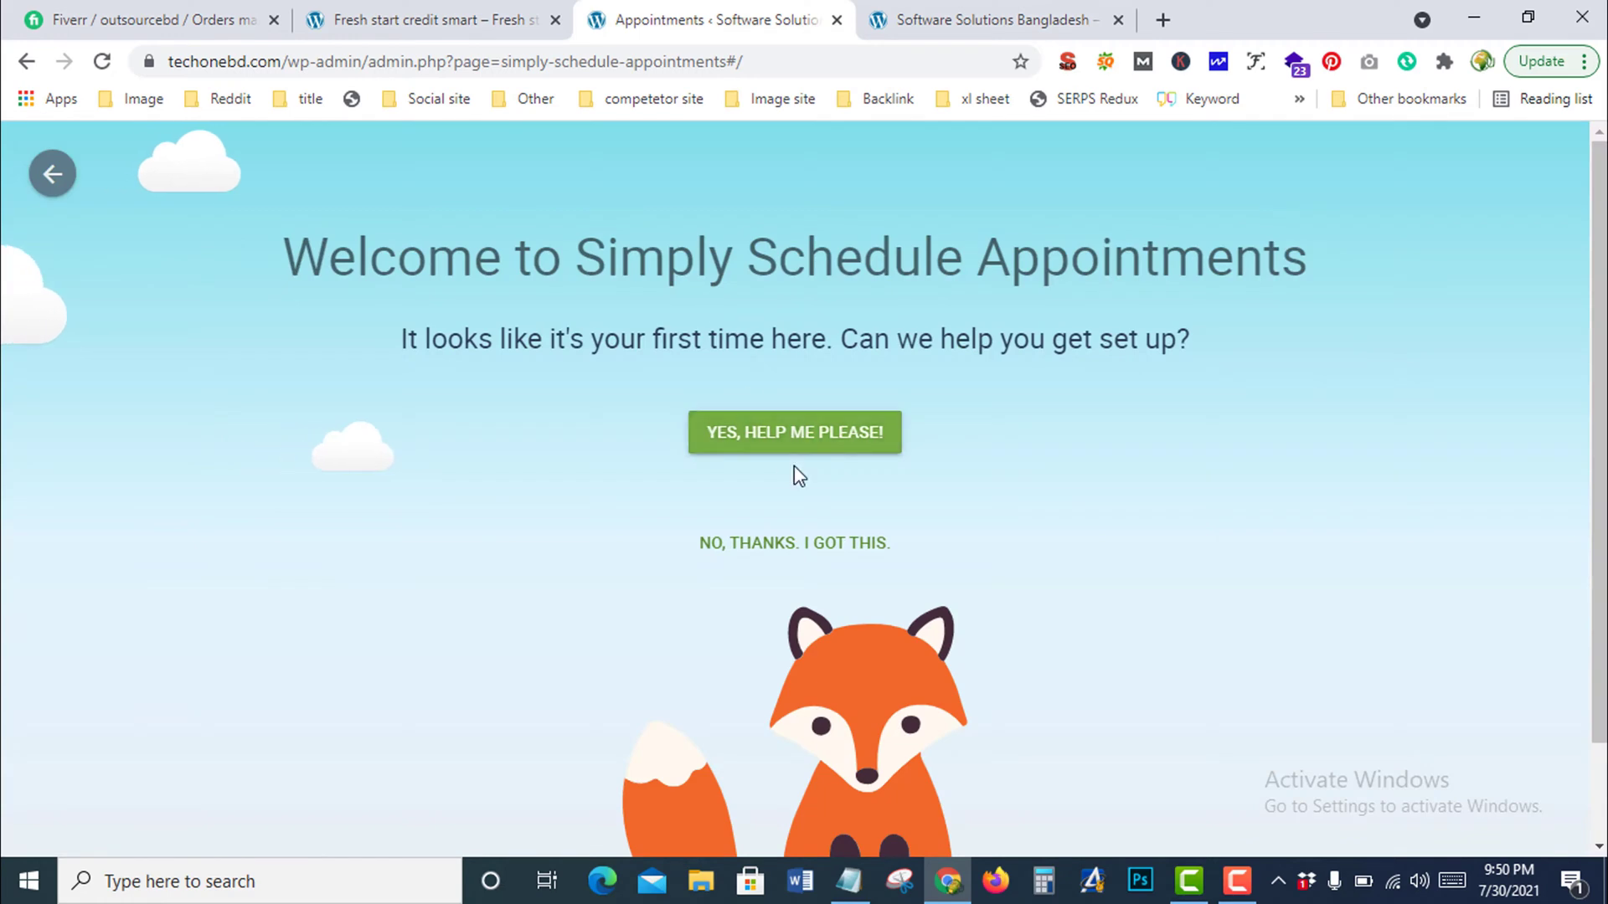
click(794, 543)
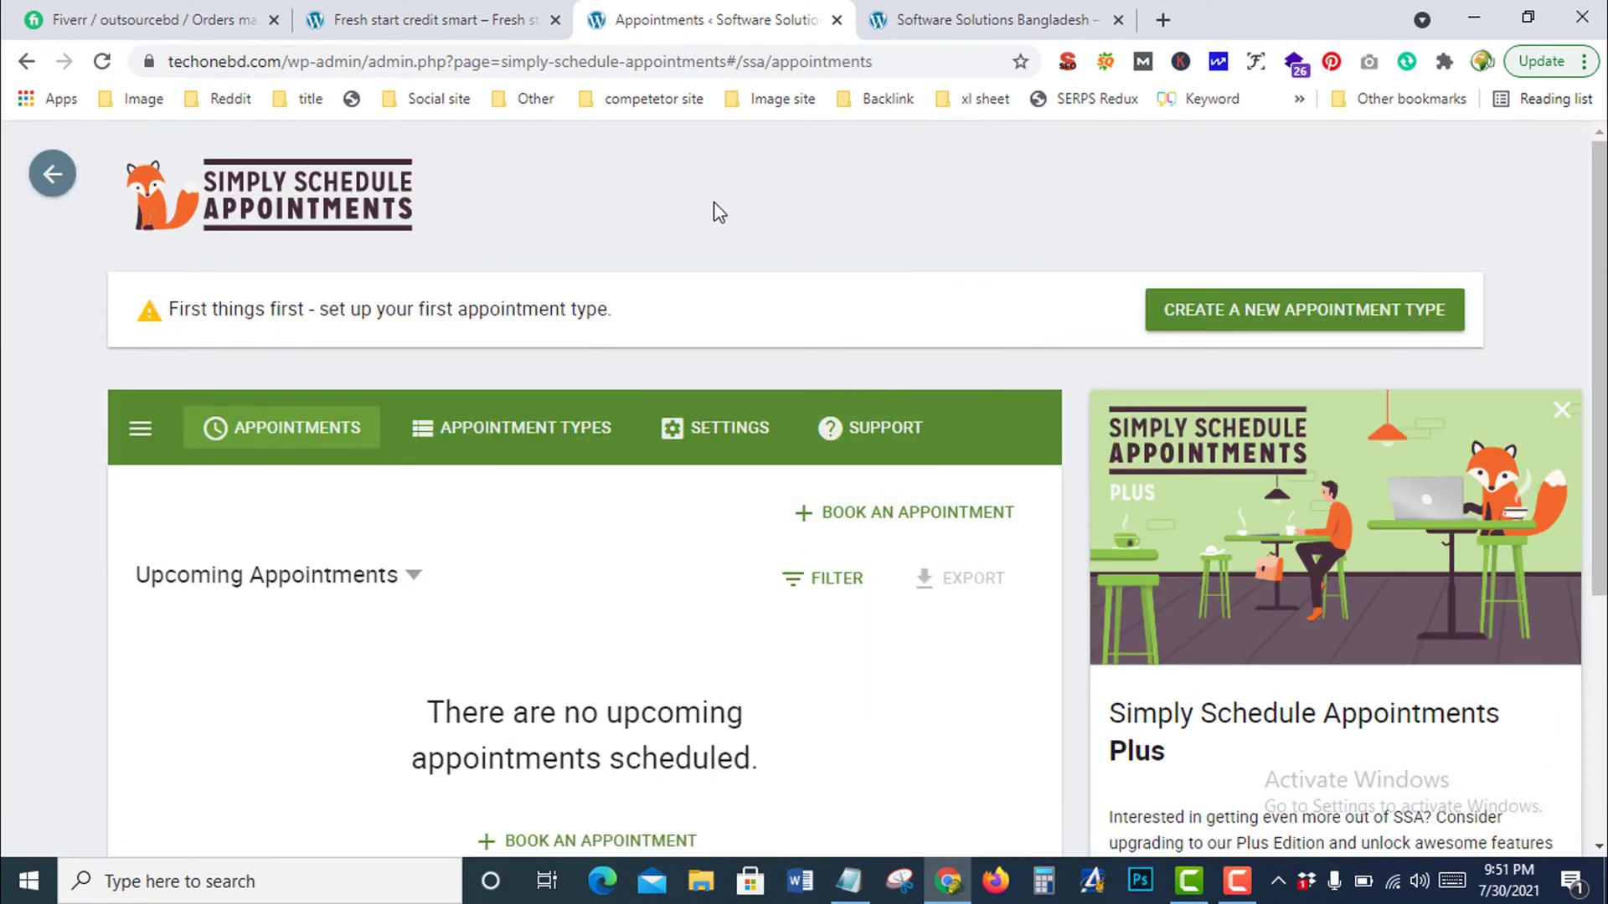
scroll(621, 467, down, 3)
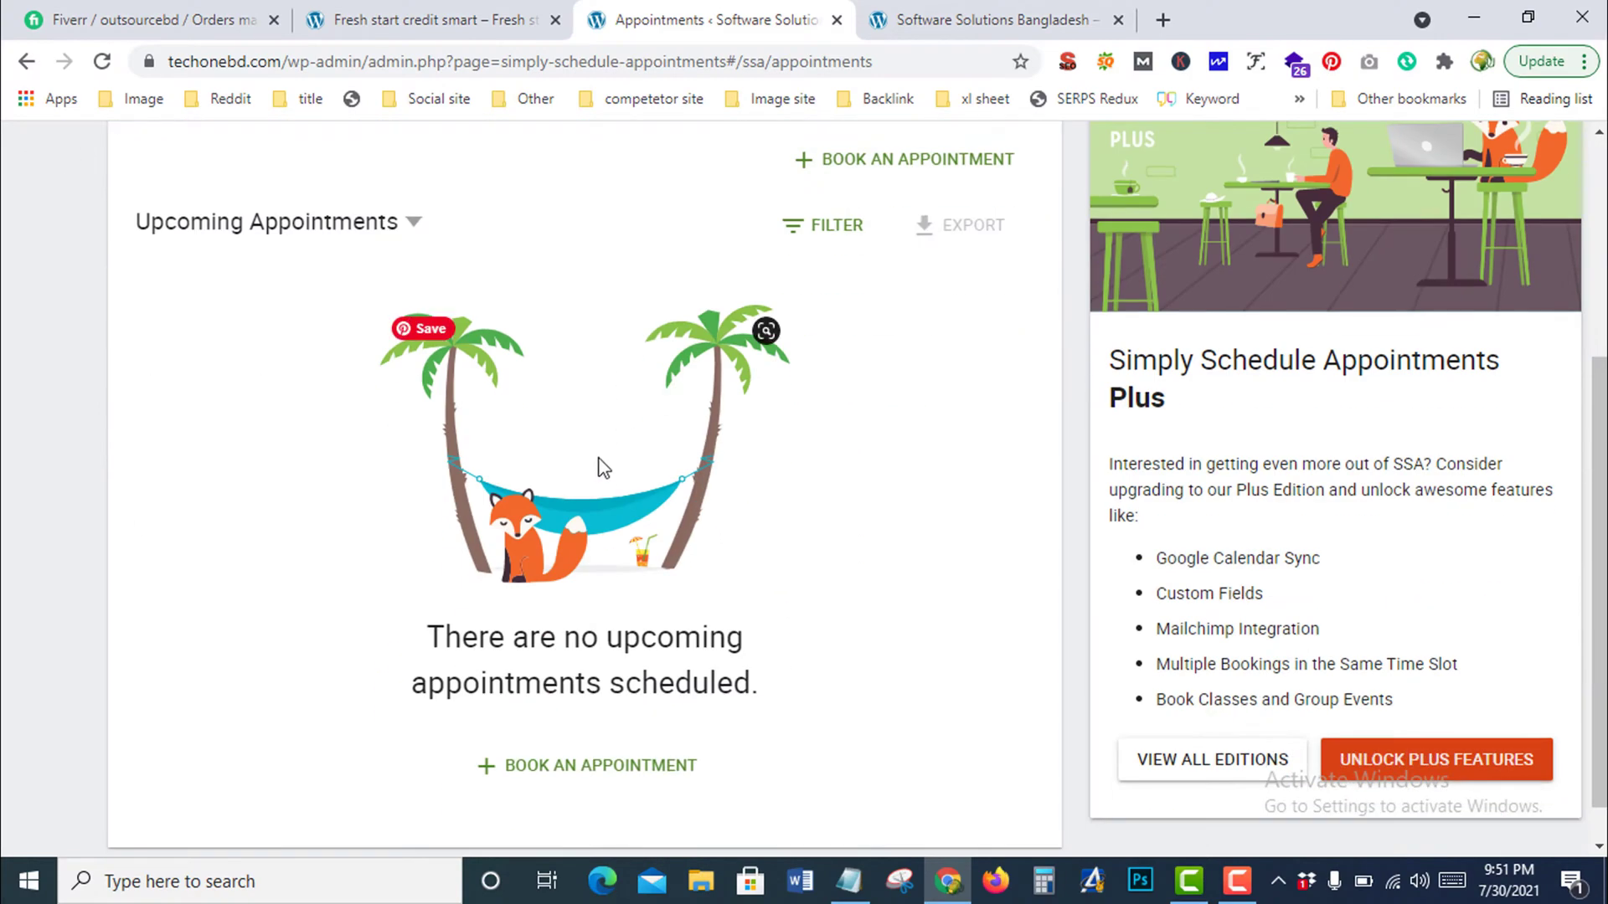
scroll(595, 466, up, 3)
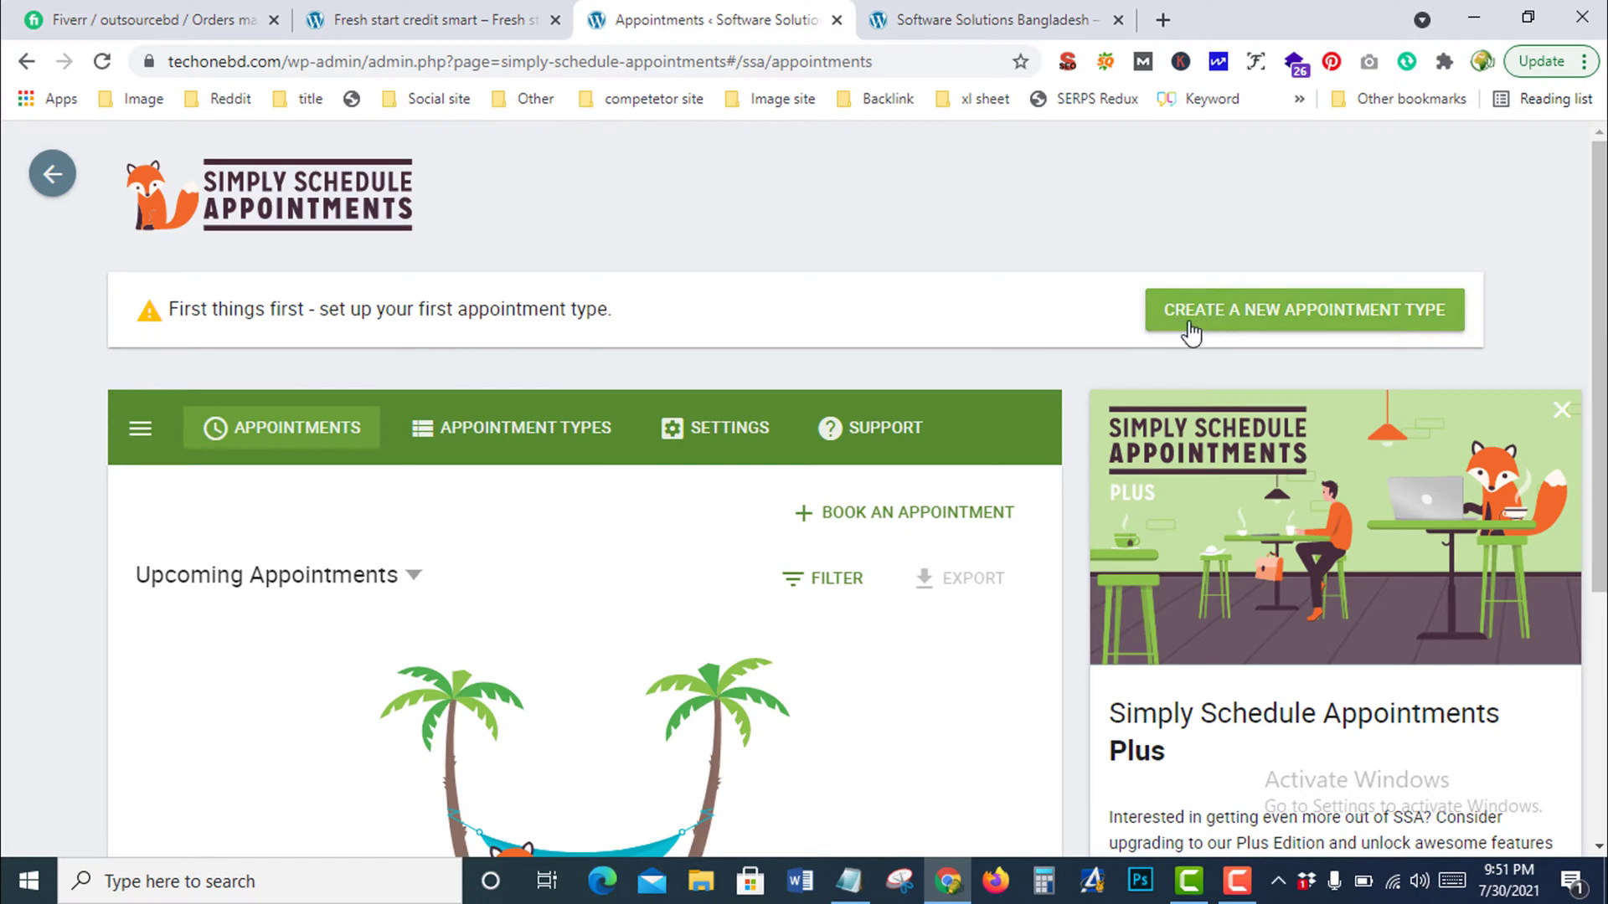
Create a new appointment type and select its 30-minute duration value for replacement
click(1335, 325)
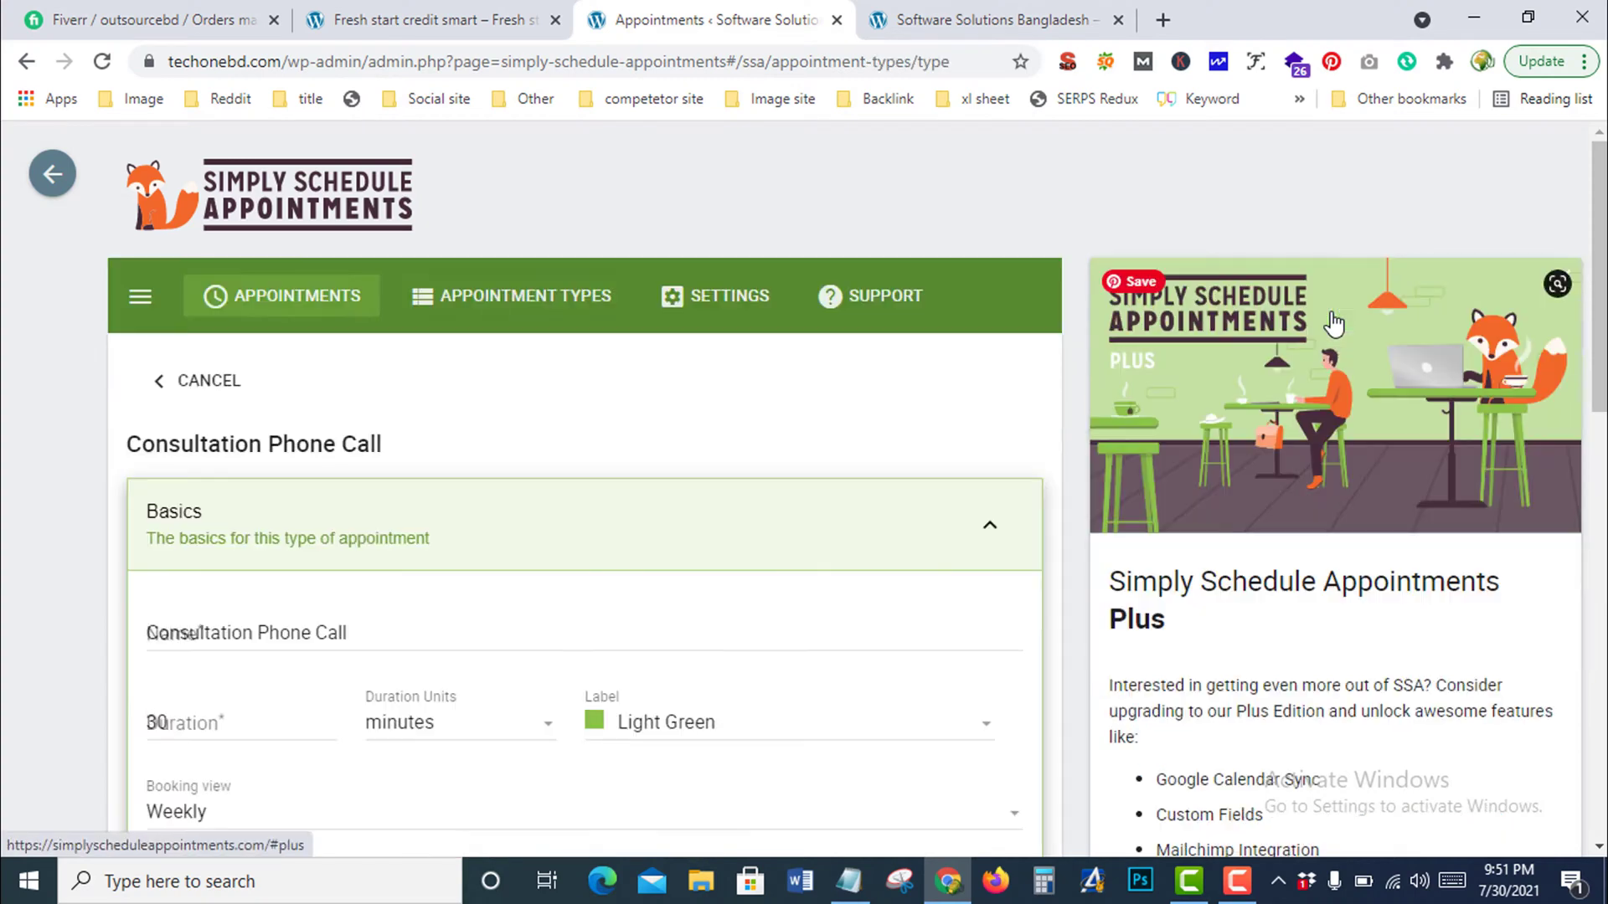
scroll(725, 424, down, 1)
scroll(584, 476, down, 1)
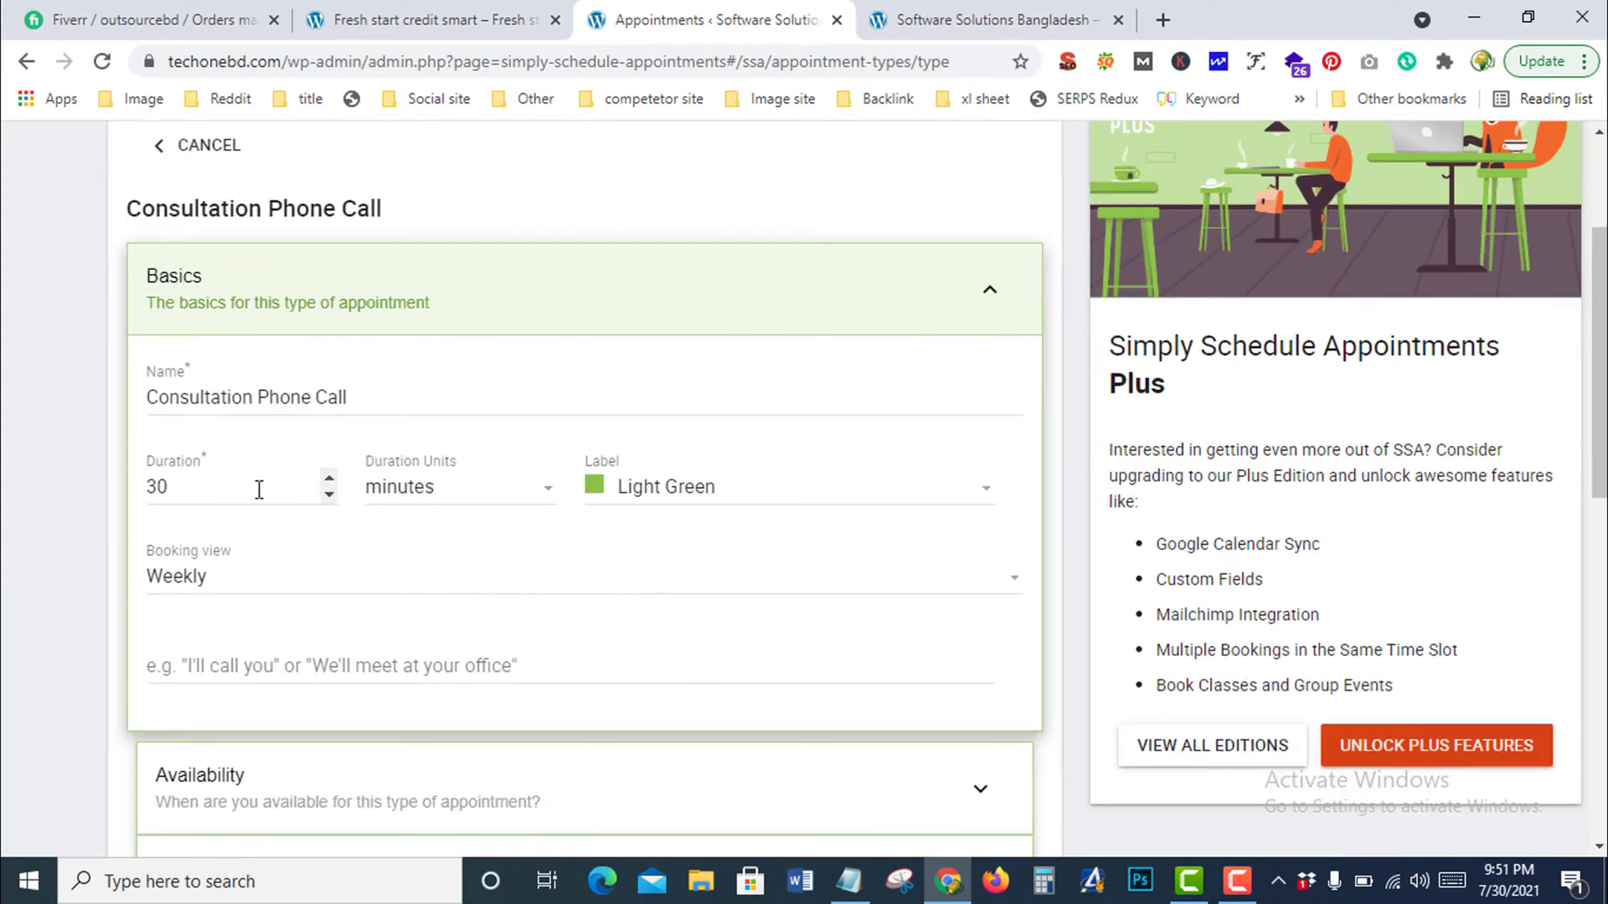
drag(215, 491, 161, 491)
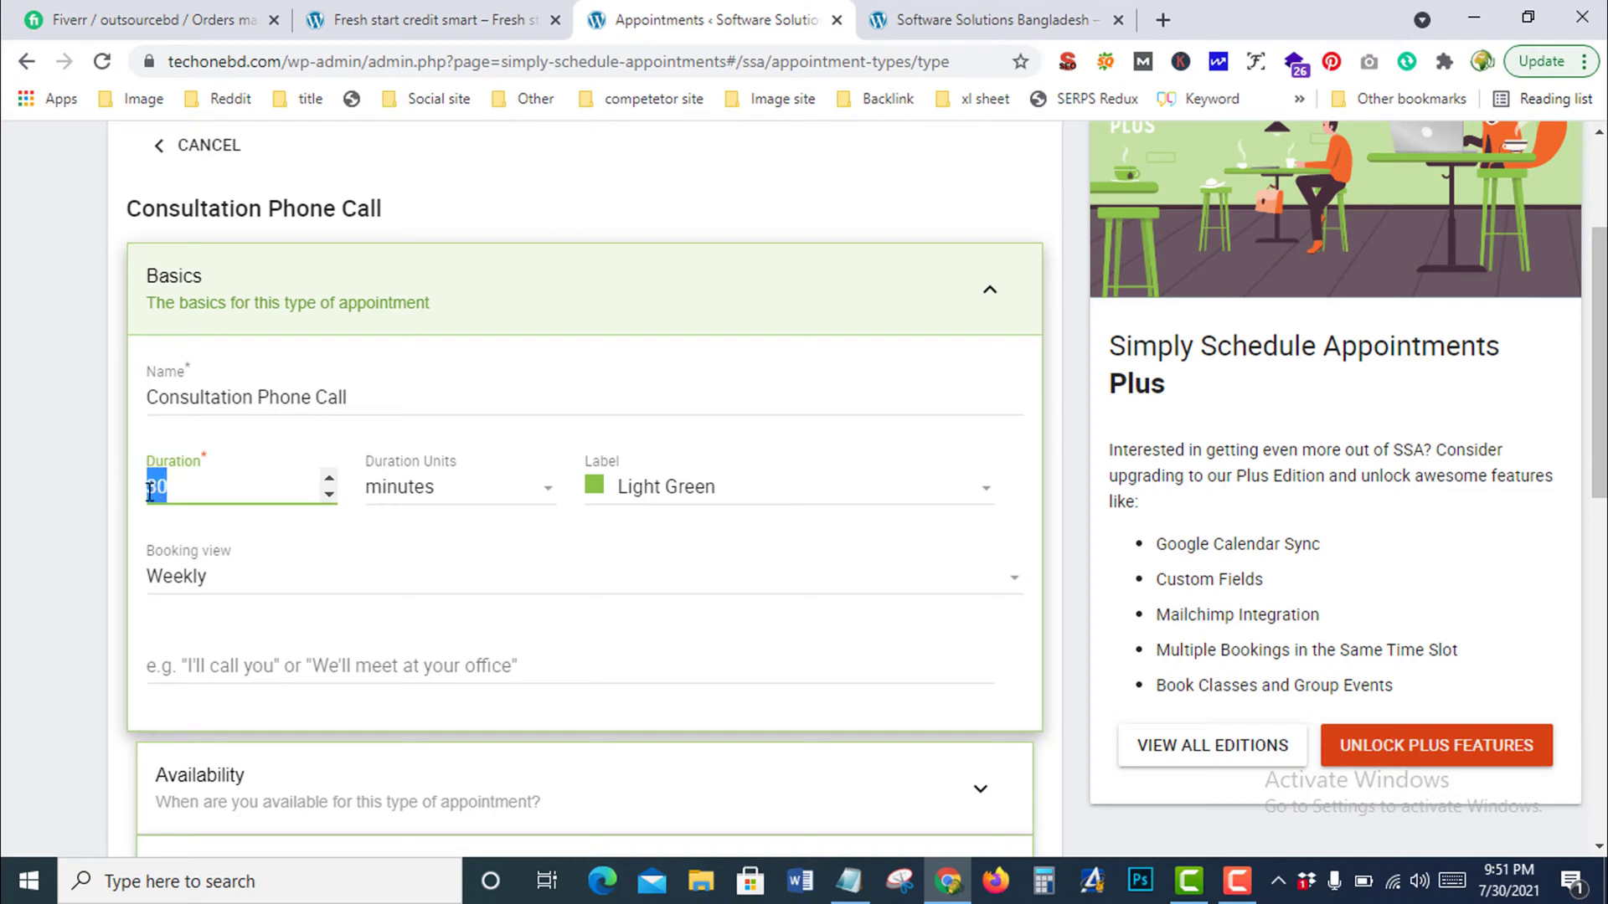
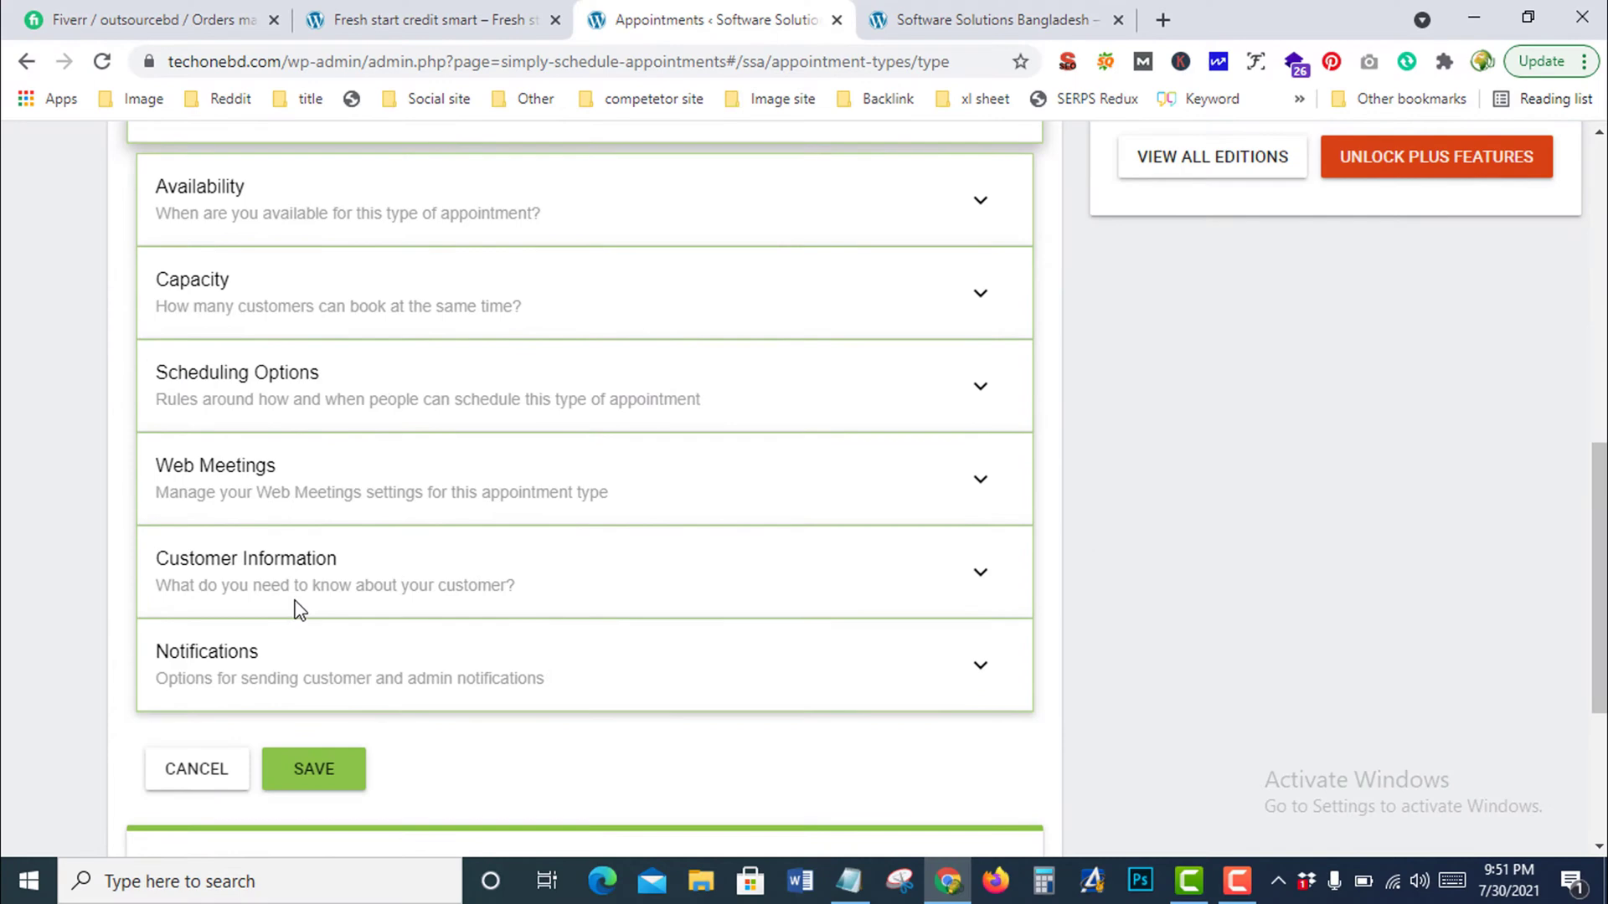
scroll(297, 610, down, 1)
scroll(298, 610, down, 2)
scroll(328, 603, up, 3)
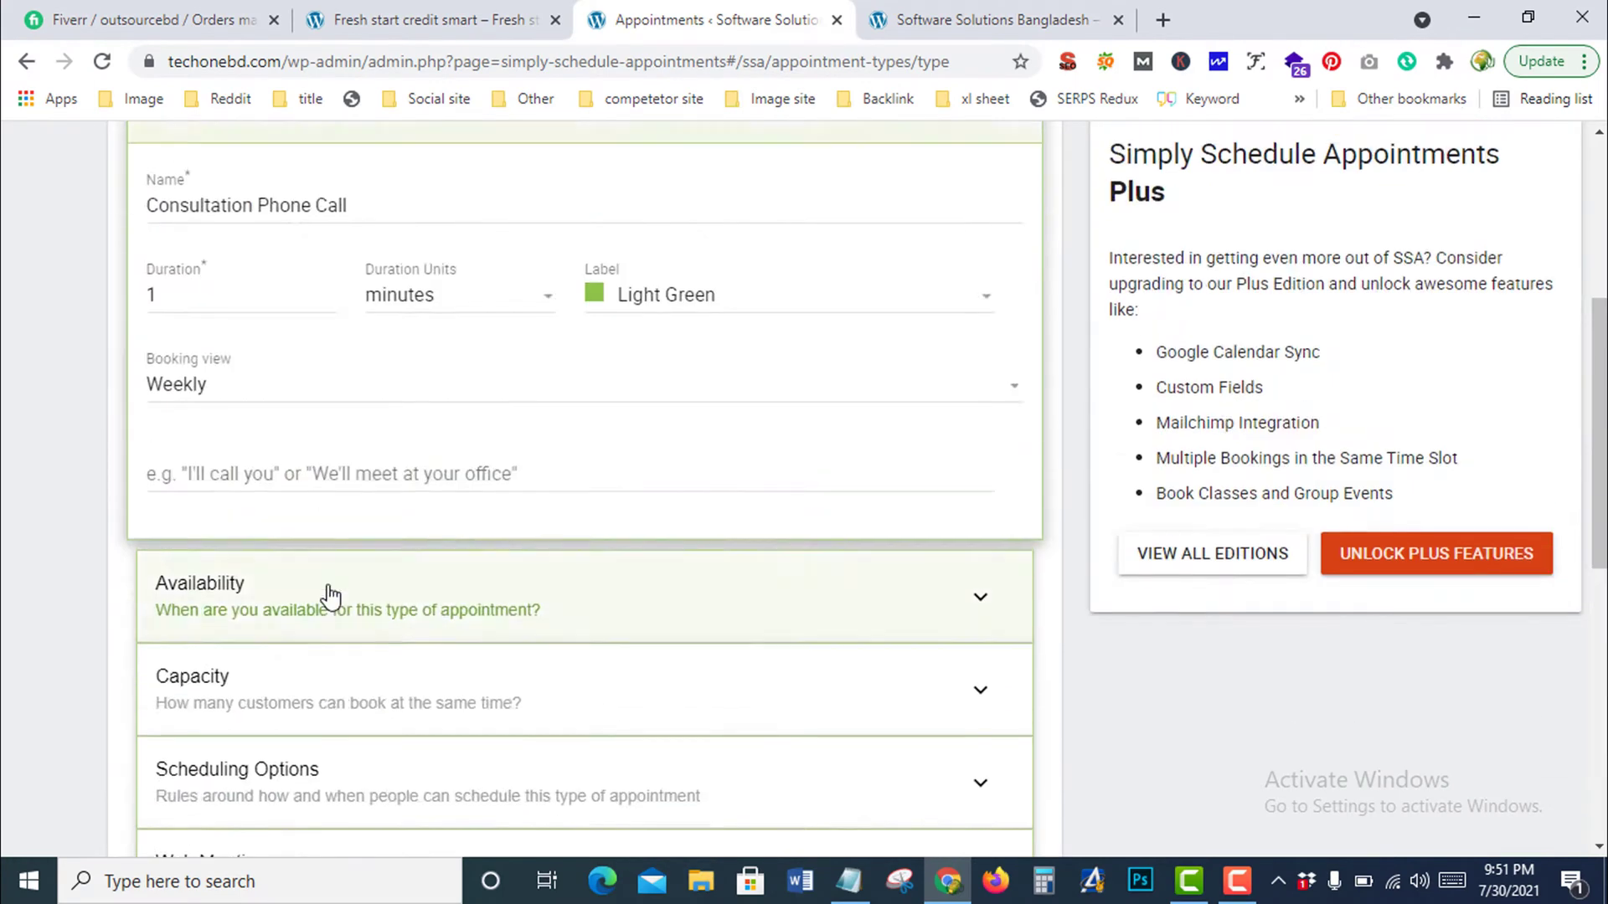
scroll(346, 528, up, 3)
scroll(358, 478, down, 1)
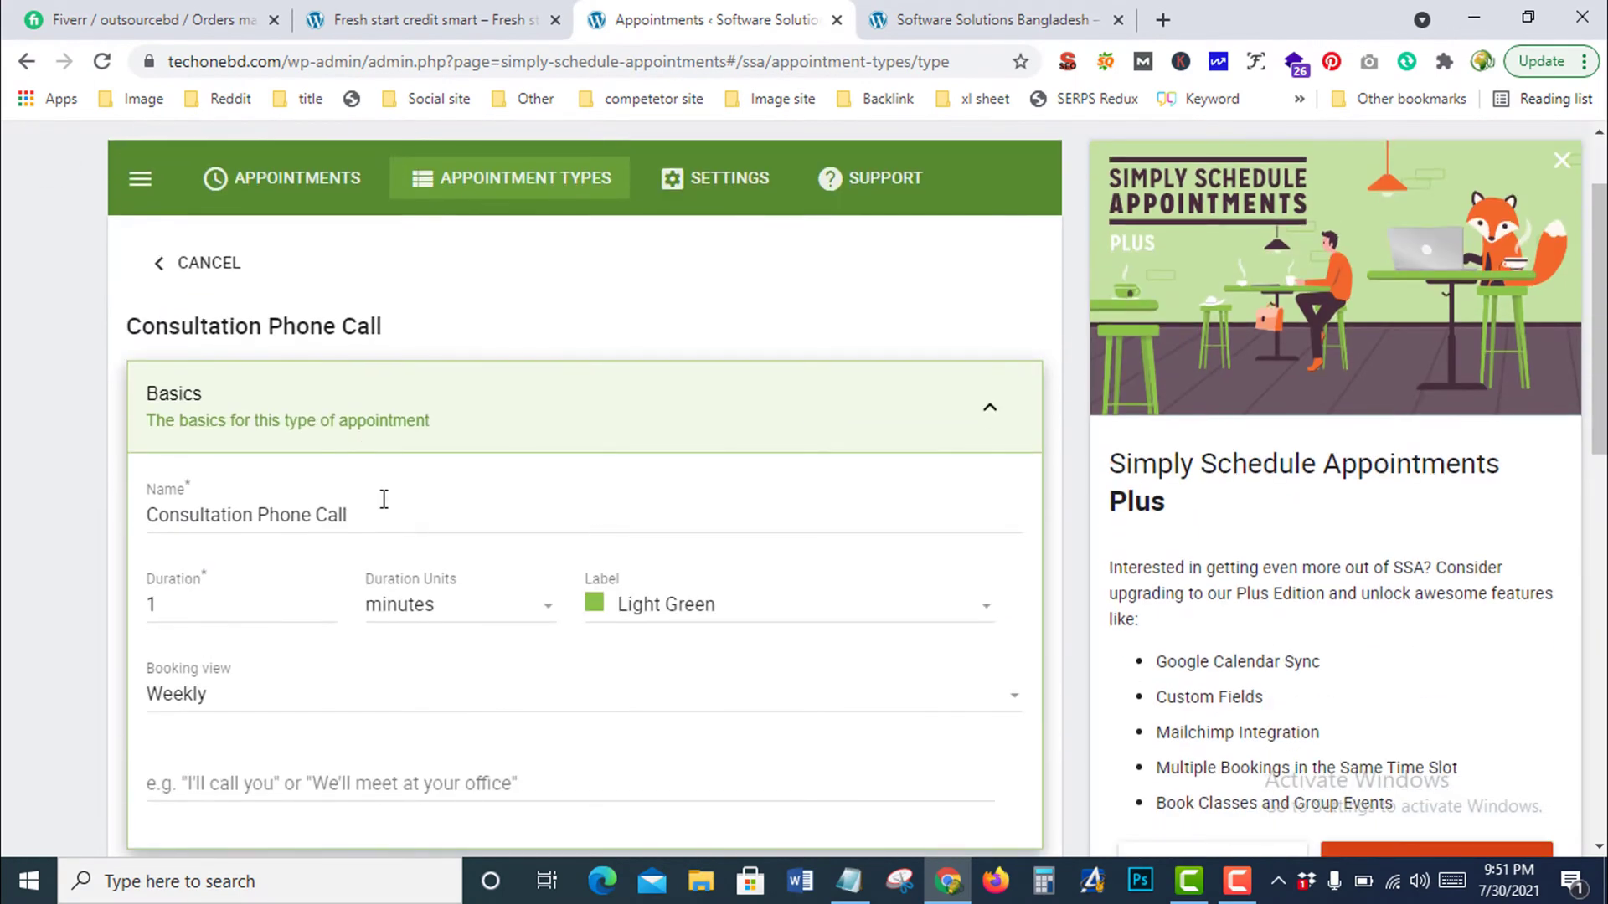
scroll(384, 499, down, 1)
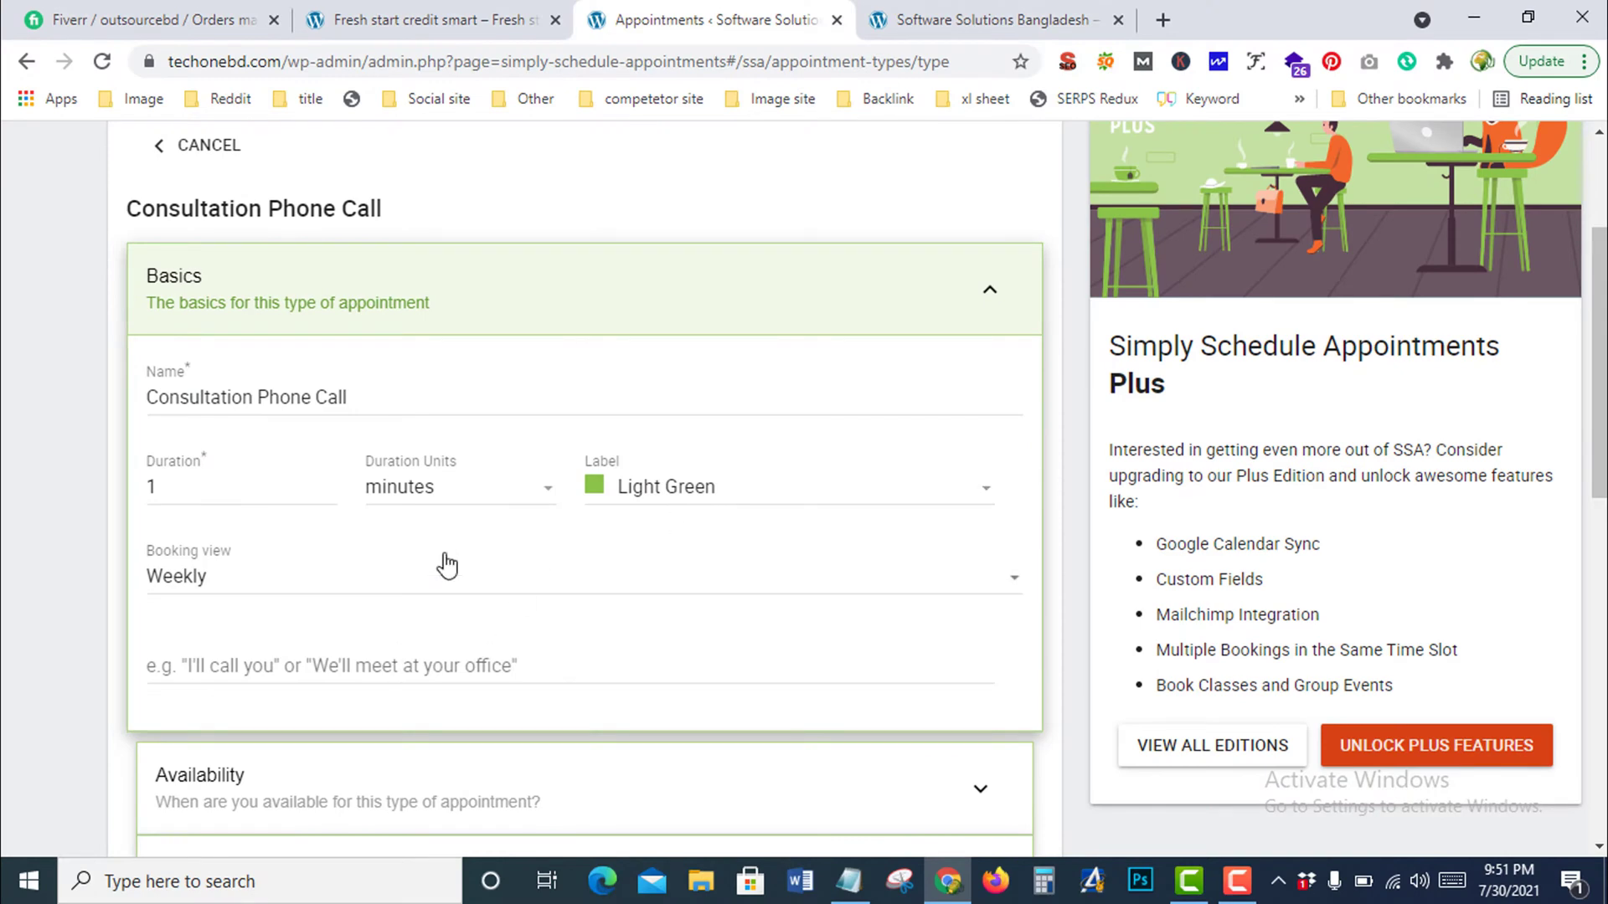
scroll(452, 504, up, 2)
scroll(466, 406, down, 6)
scroll(465, 423, down, 3)
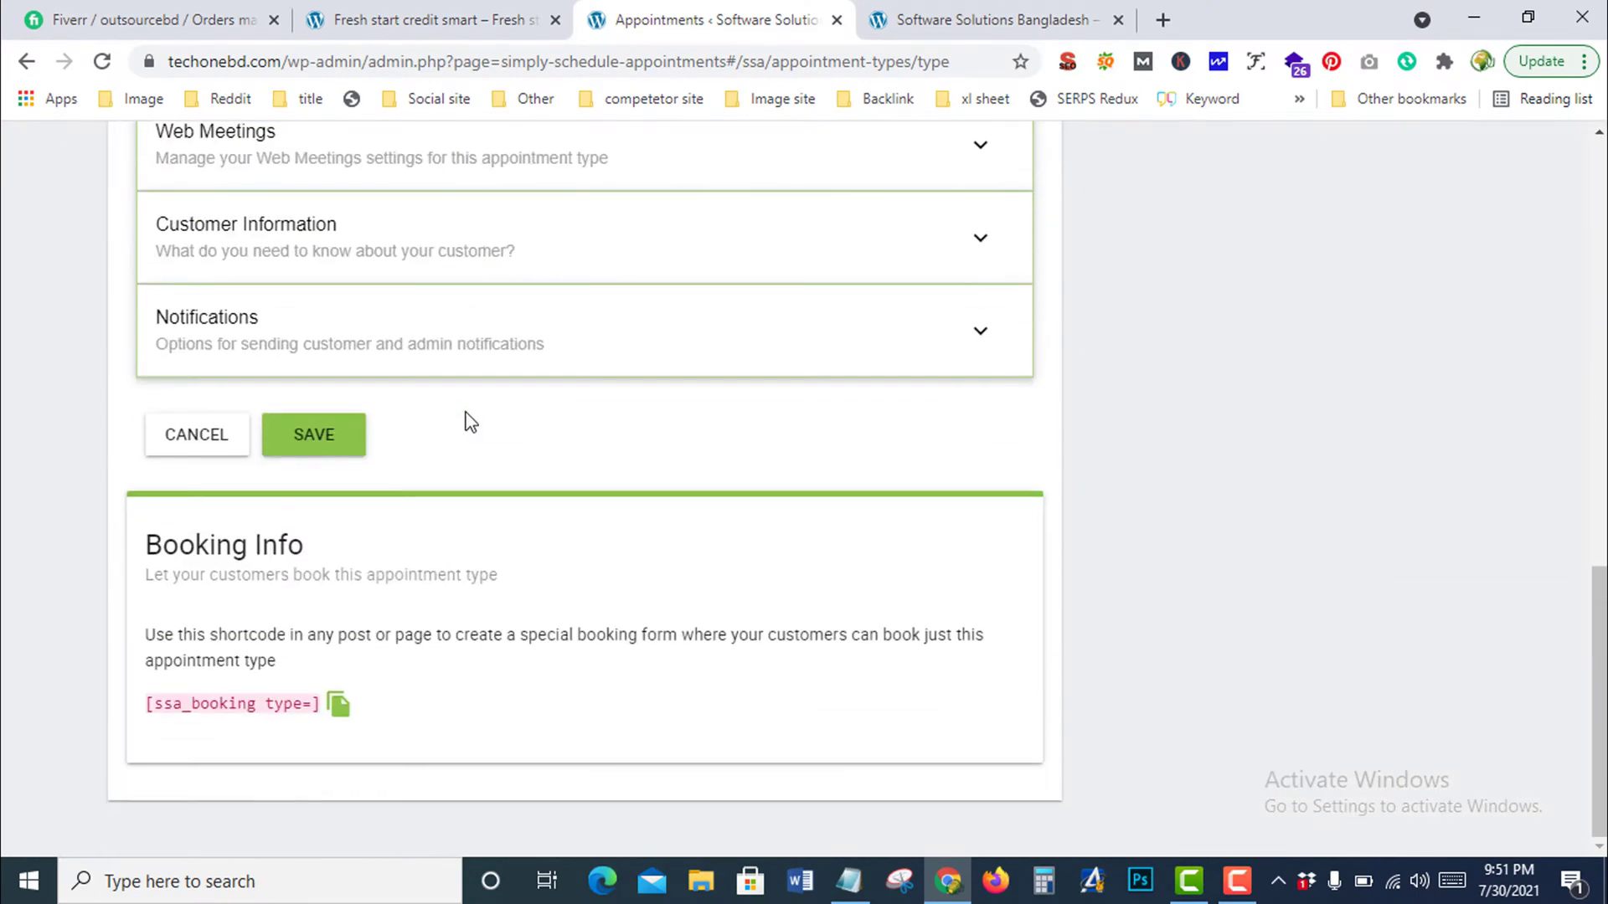
Save the 1-minute Consultation Phone Call appointment type and return to the types list
click(314, 434)
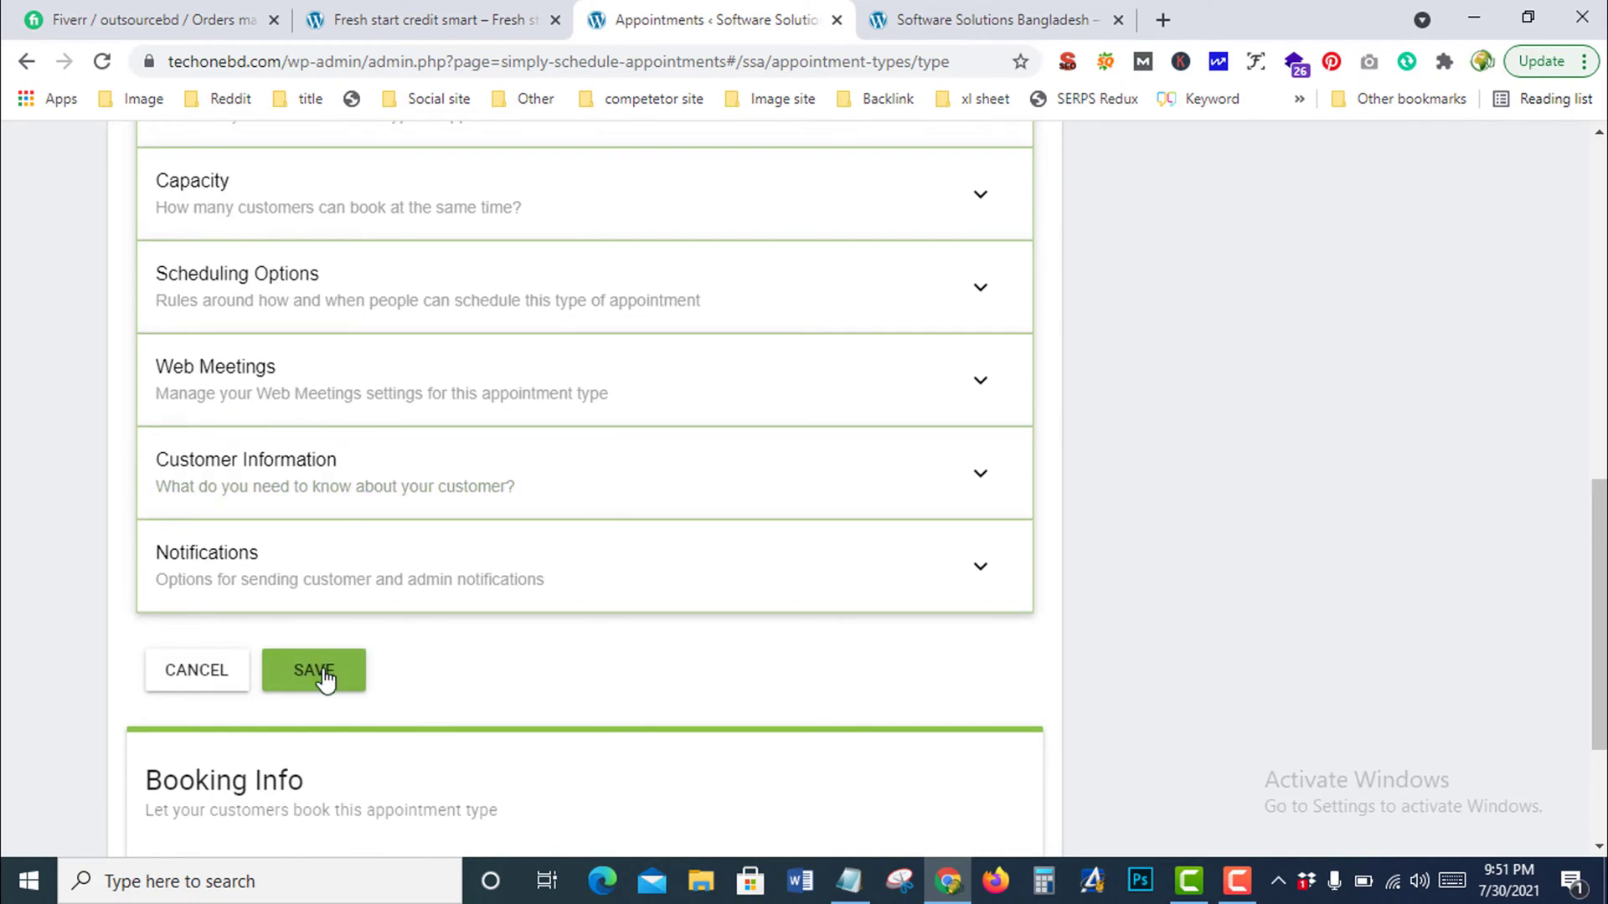
click(324, 679)
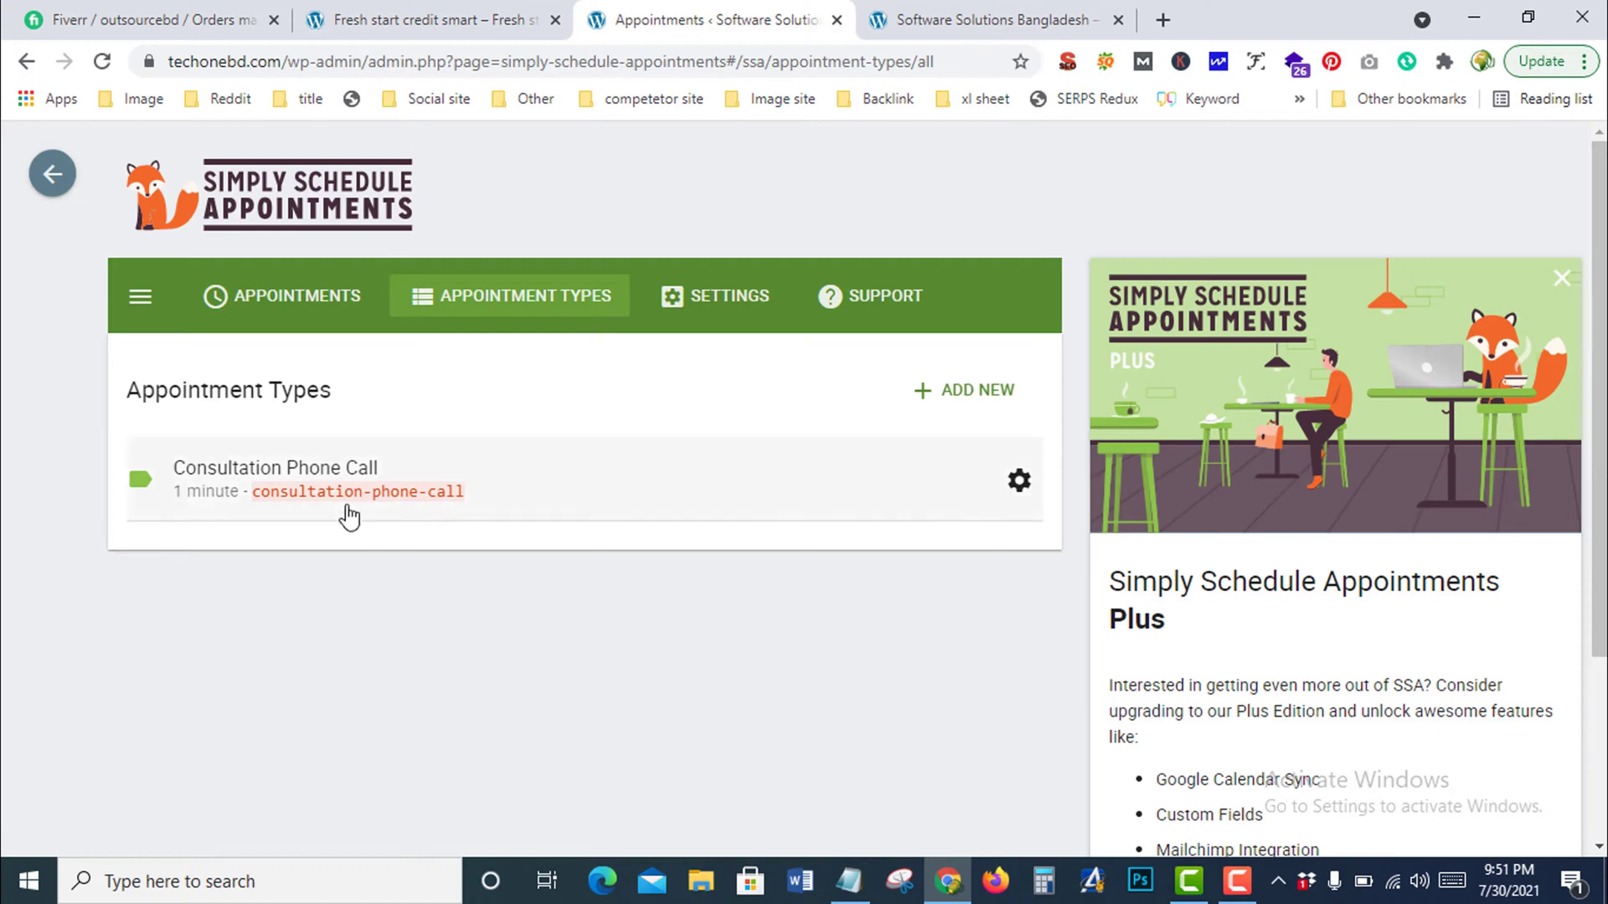
Copy the Consultation Phone Call booking shortcode from Booking Info, then bring up the techonebd.com homepage
click(383, 500)
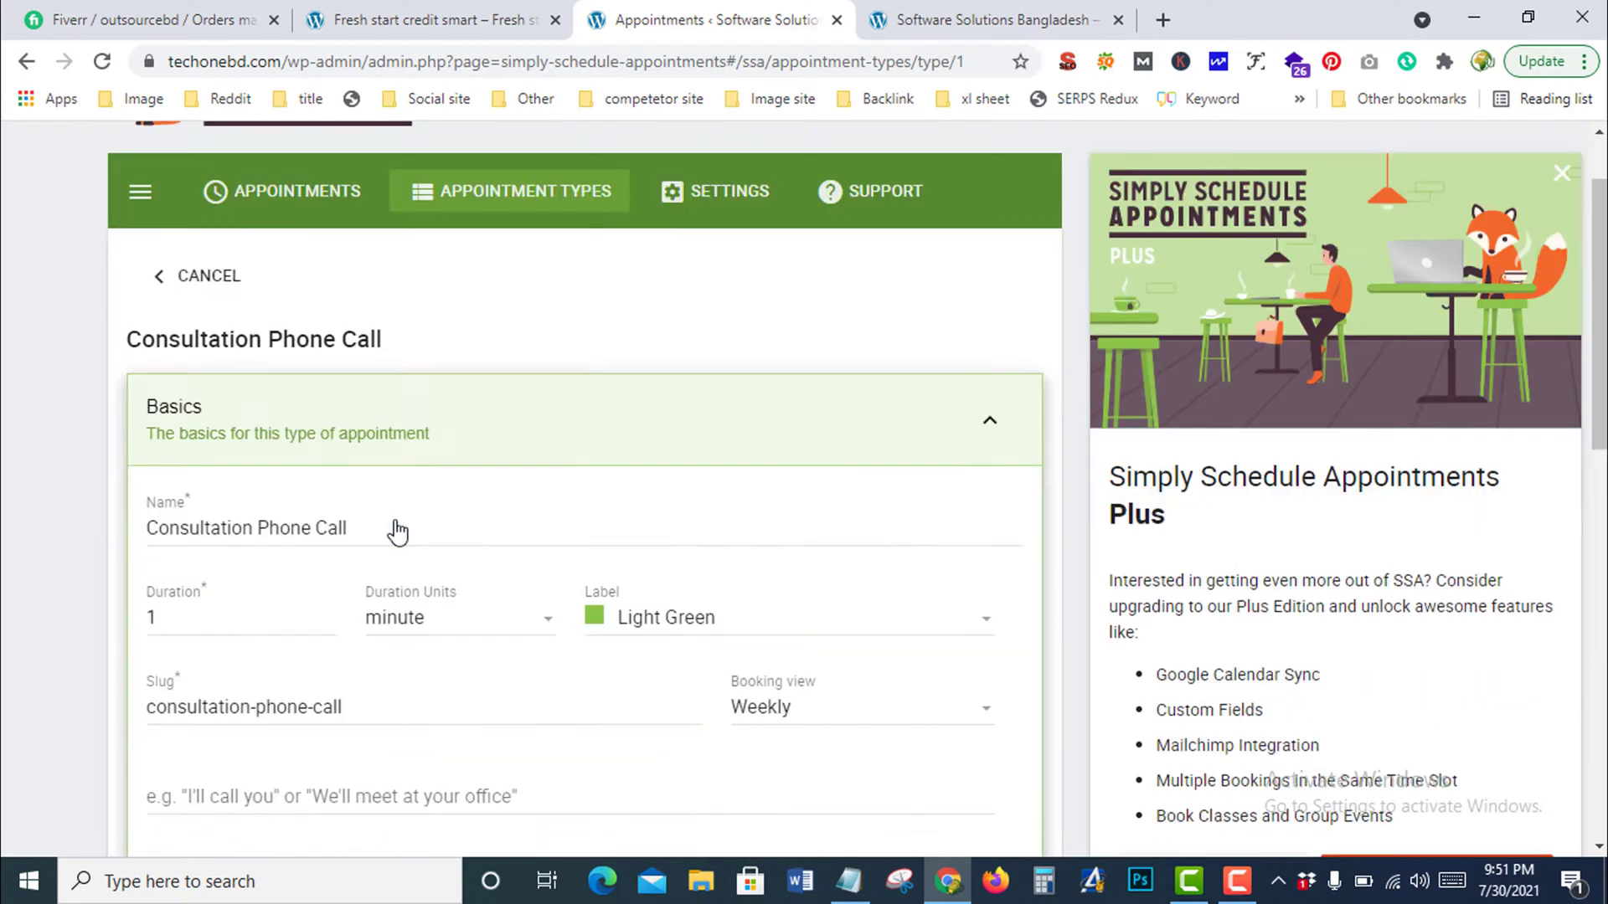
scroll(392, 535, down, 10)
scroll(346, 562, up, 5)
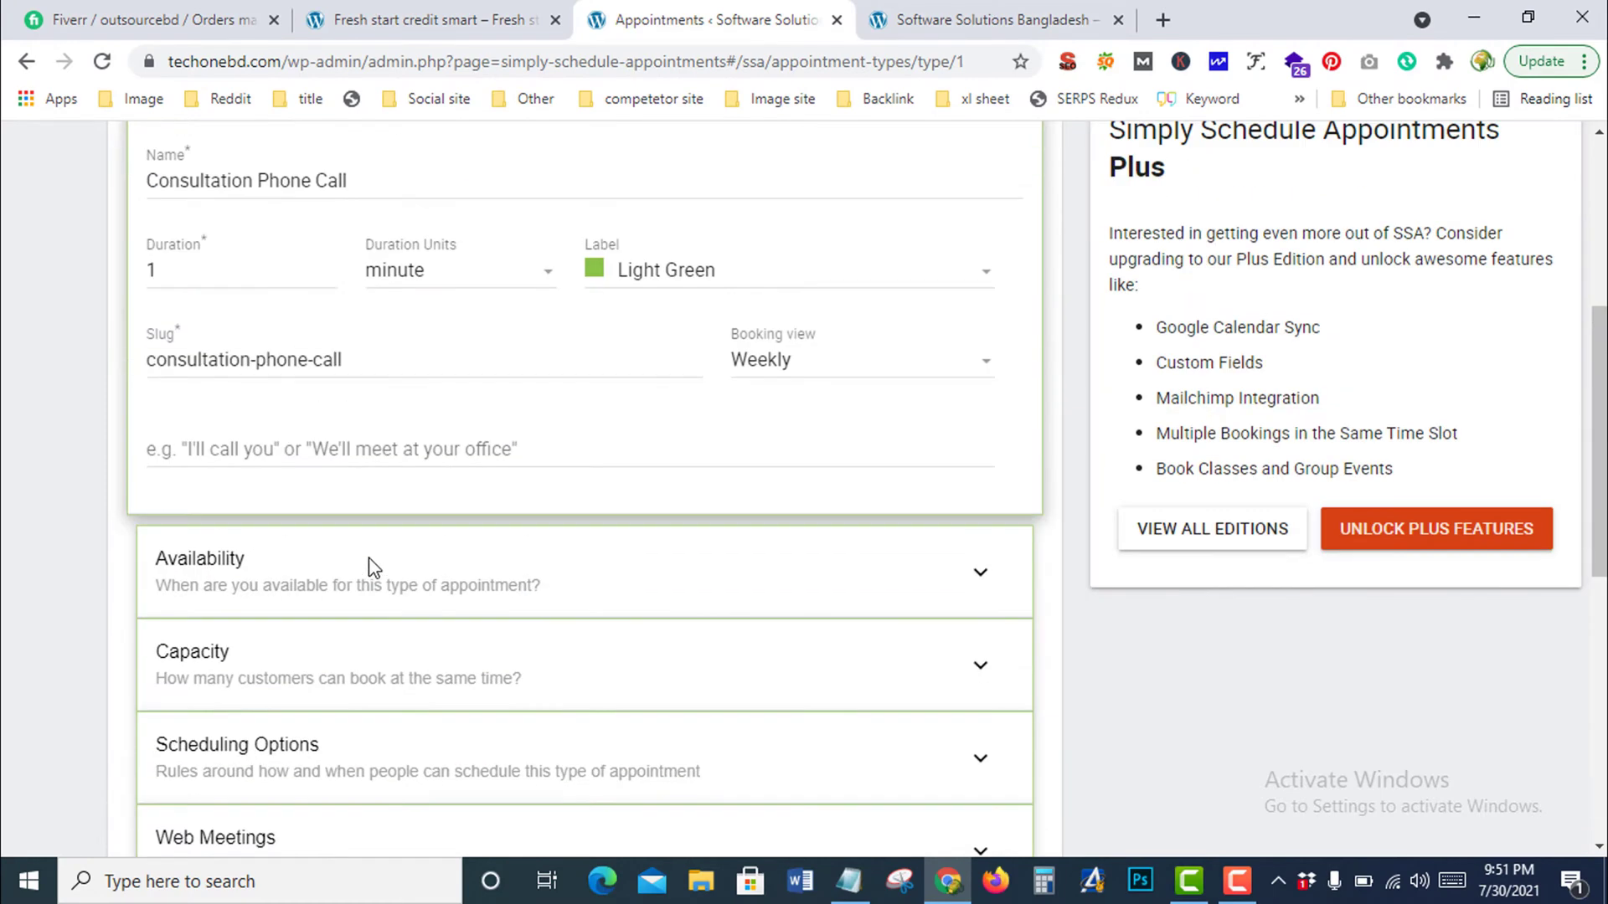
scroll(366, 564, up, 5)
scroll(366, 564, down, 10)
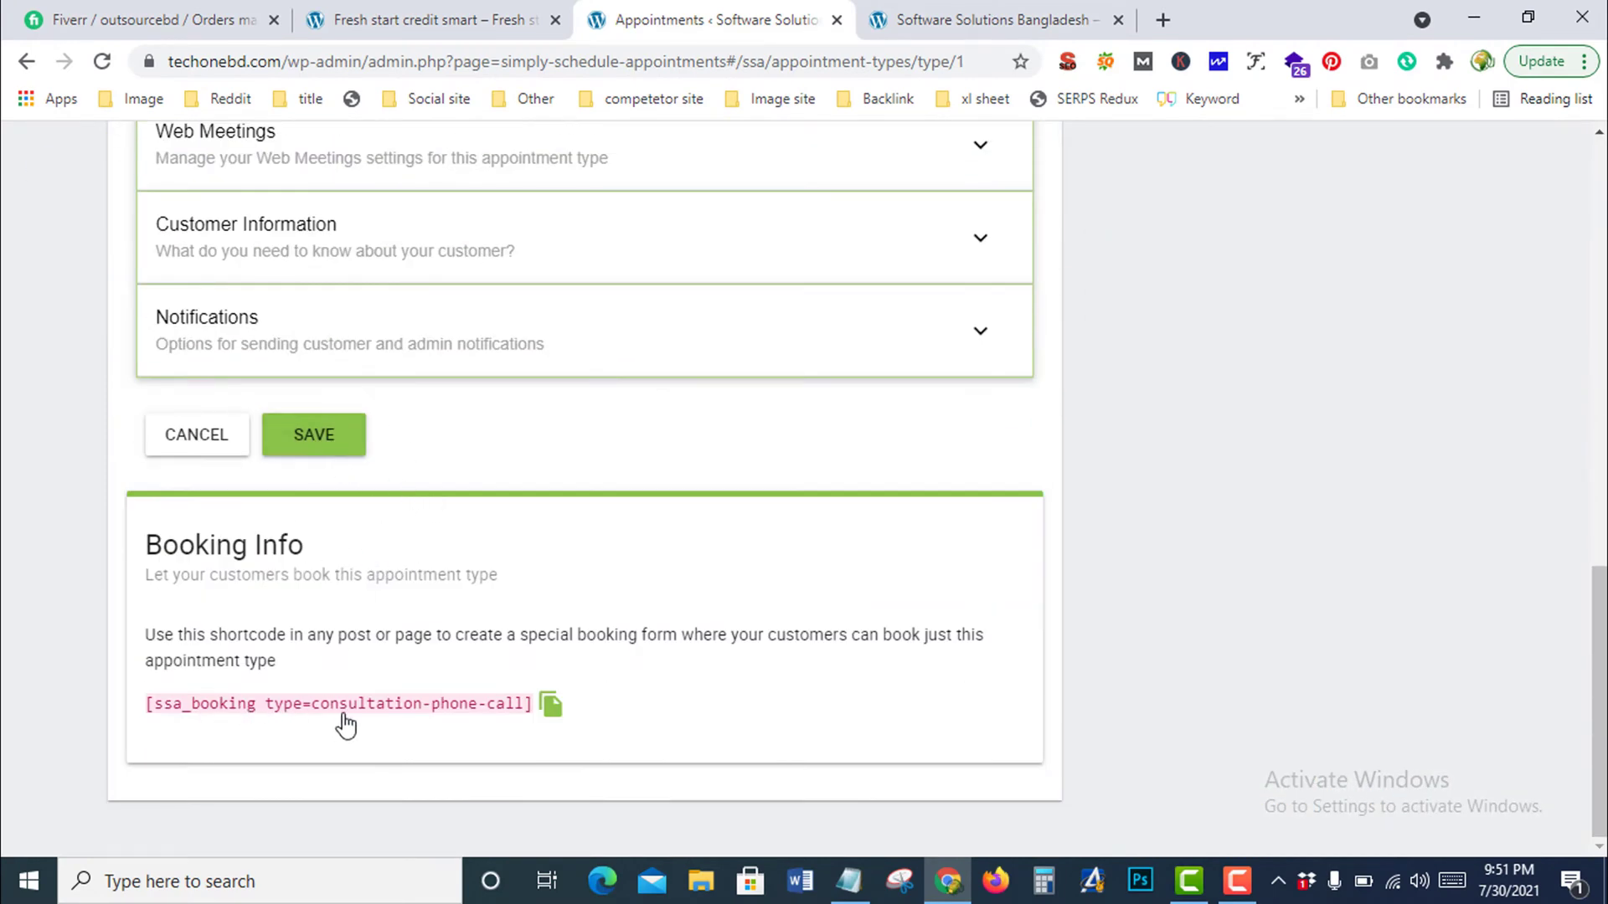
click(552, 708)
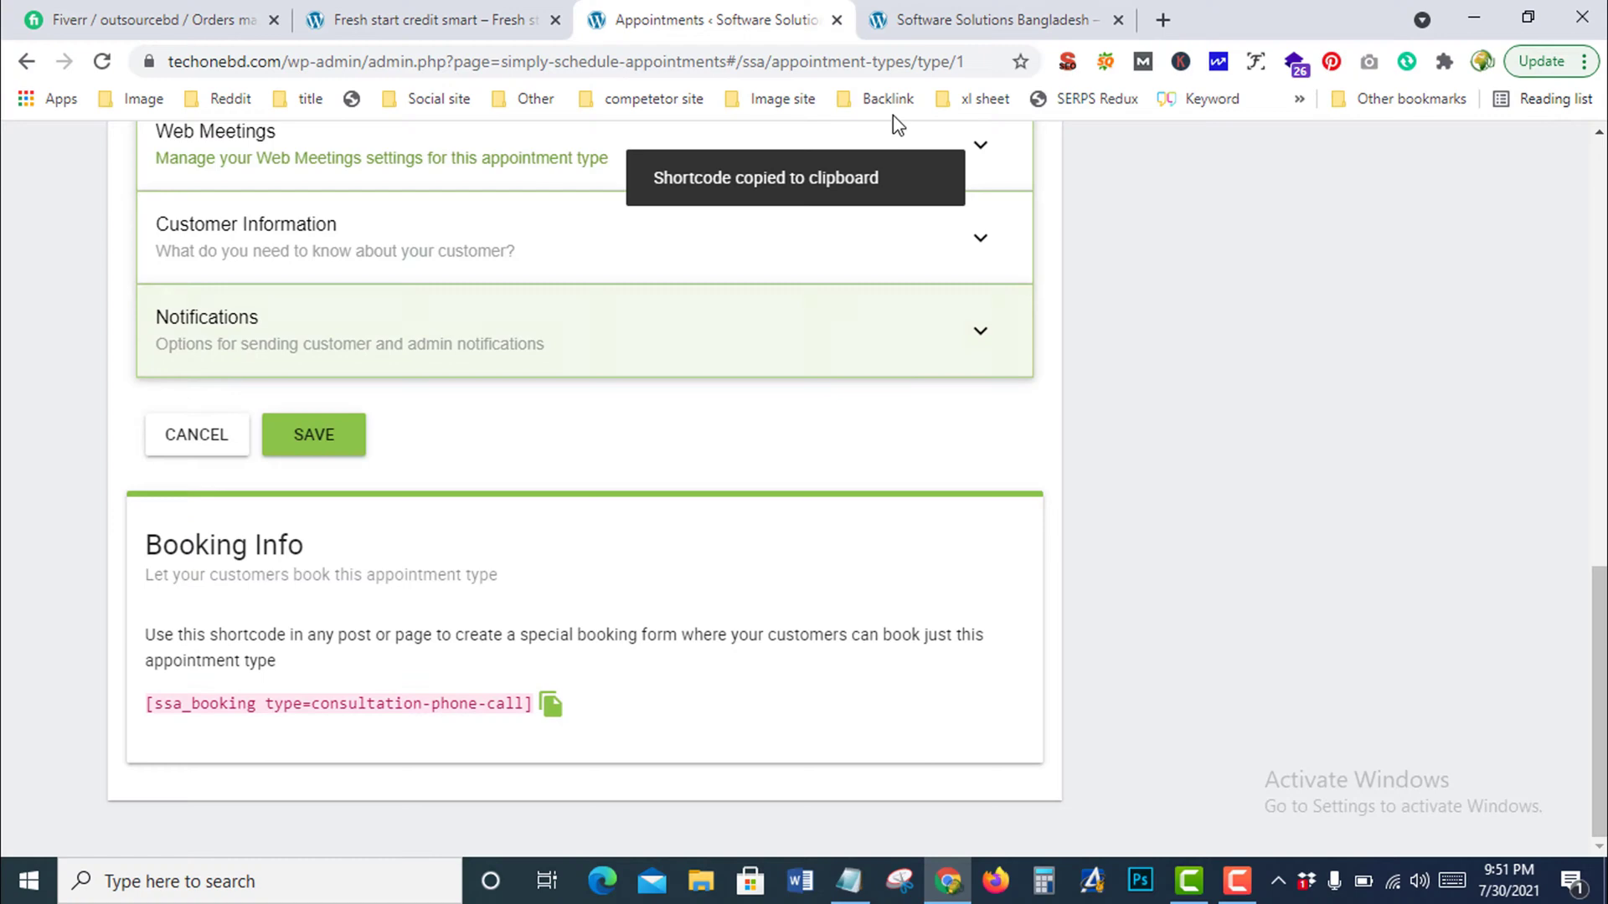
click(955, 20)
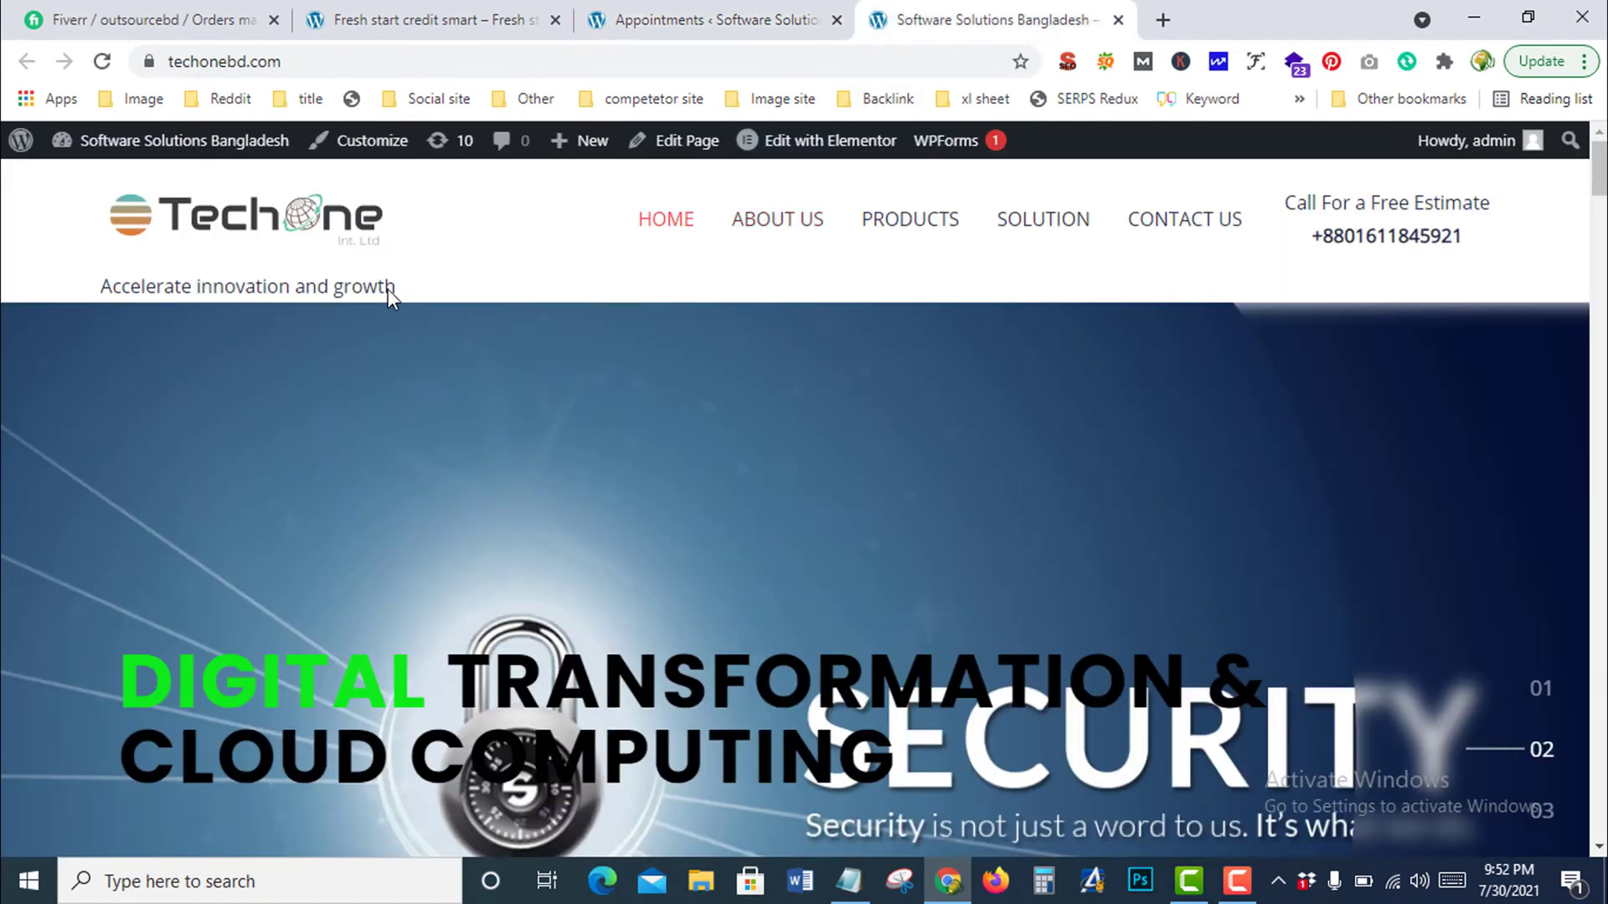
scroll(728, 502, down, 4)
scroll(731, 503, down, 5)
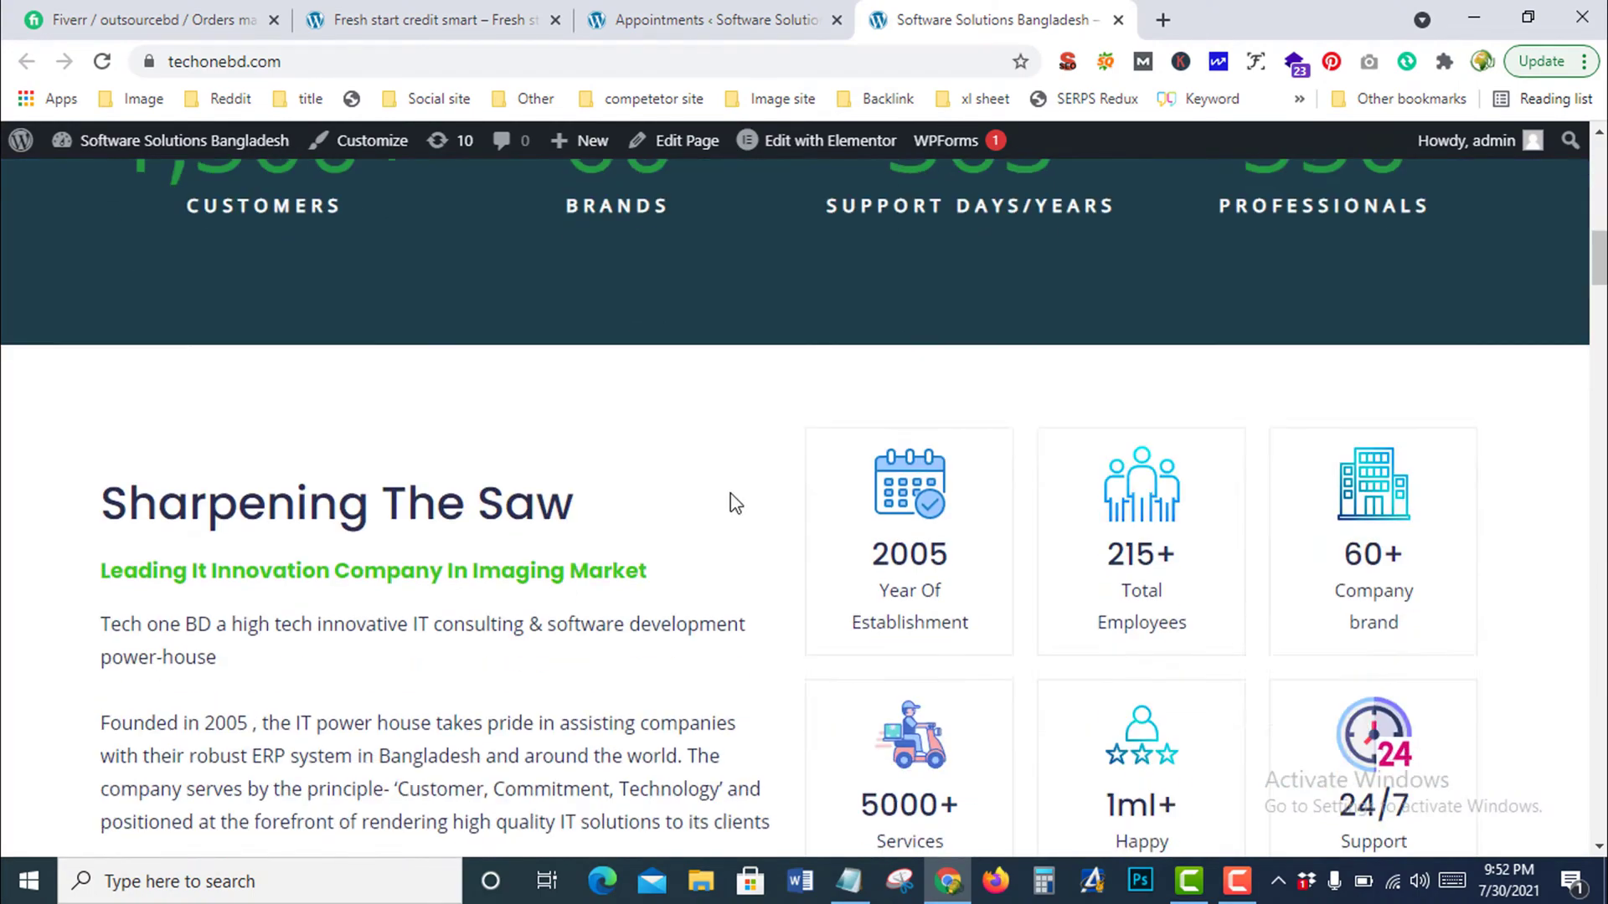
scroll(730, 503, up, 1)
scroll(730, 503, up, 9)
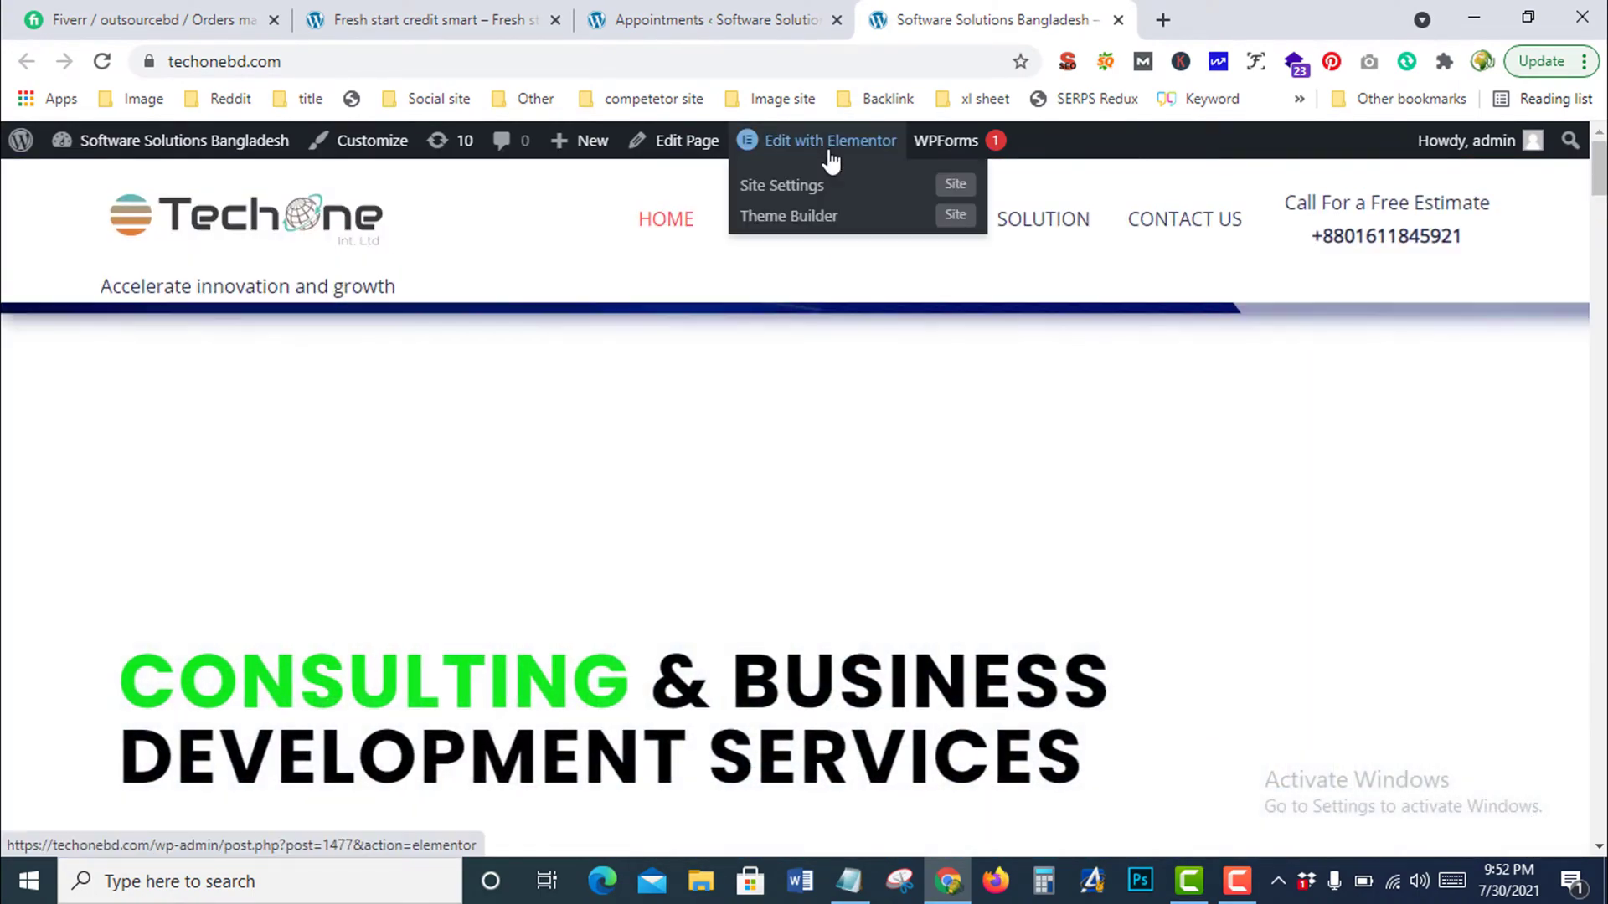
Launch the Elementor editor for the techonebd.com homepage via Edit with Elementor
click(830, 141)
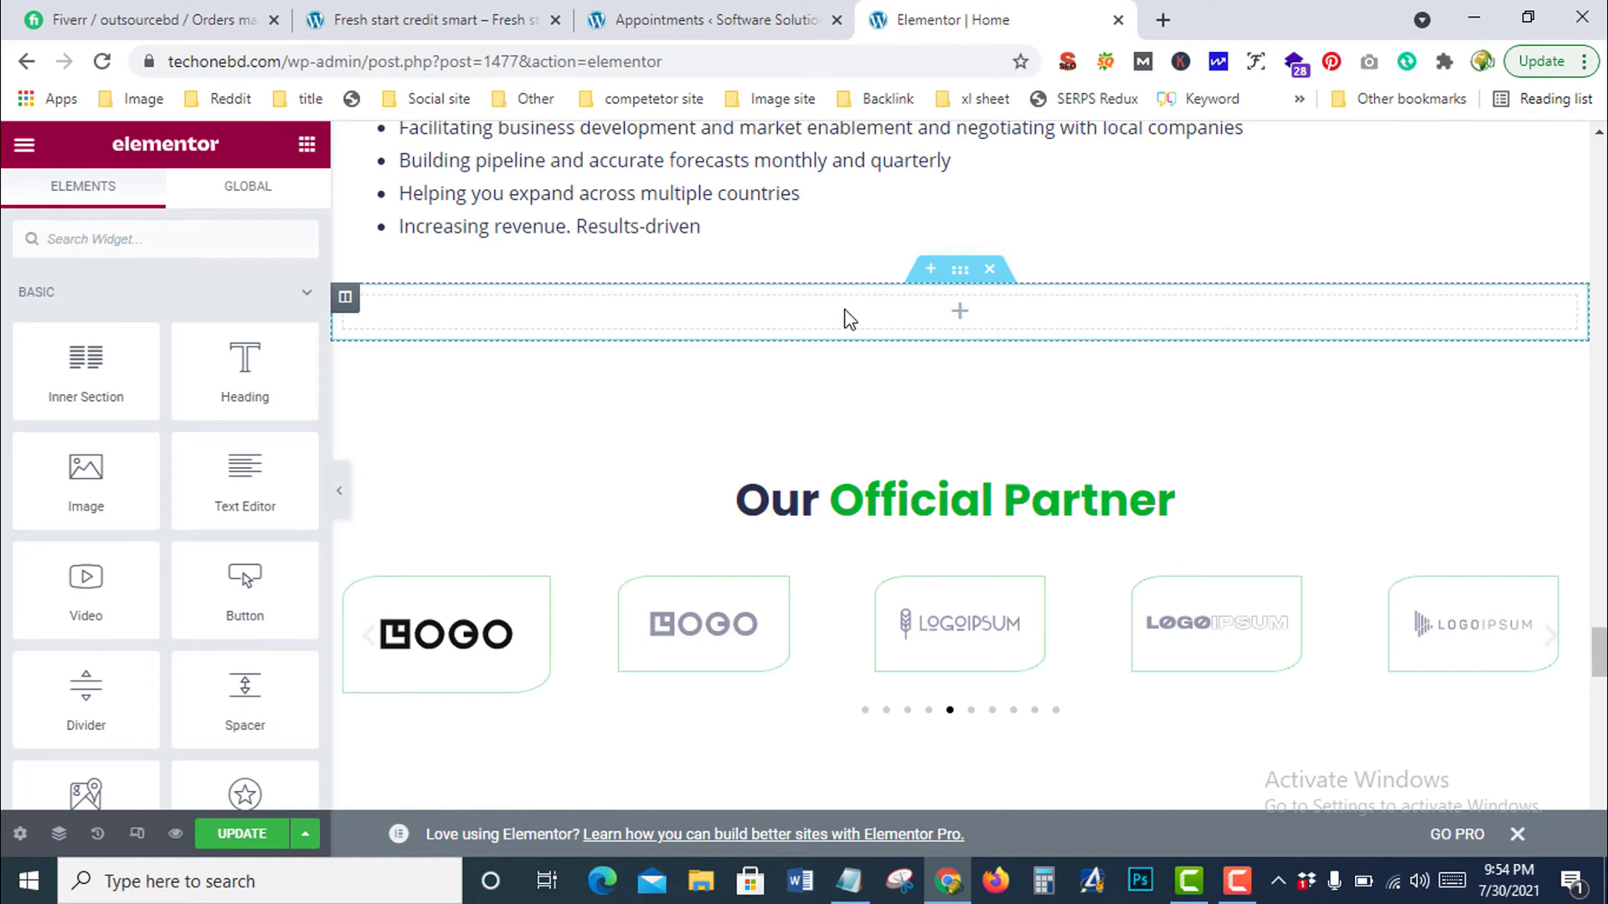
Add an HTML widget holding the pasted booking shortcode above Our Official Partner, then update the page
click(157, 237)
text(html)
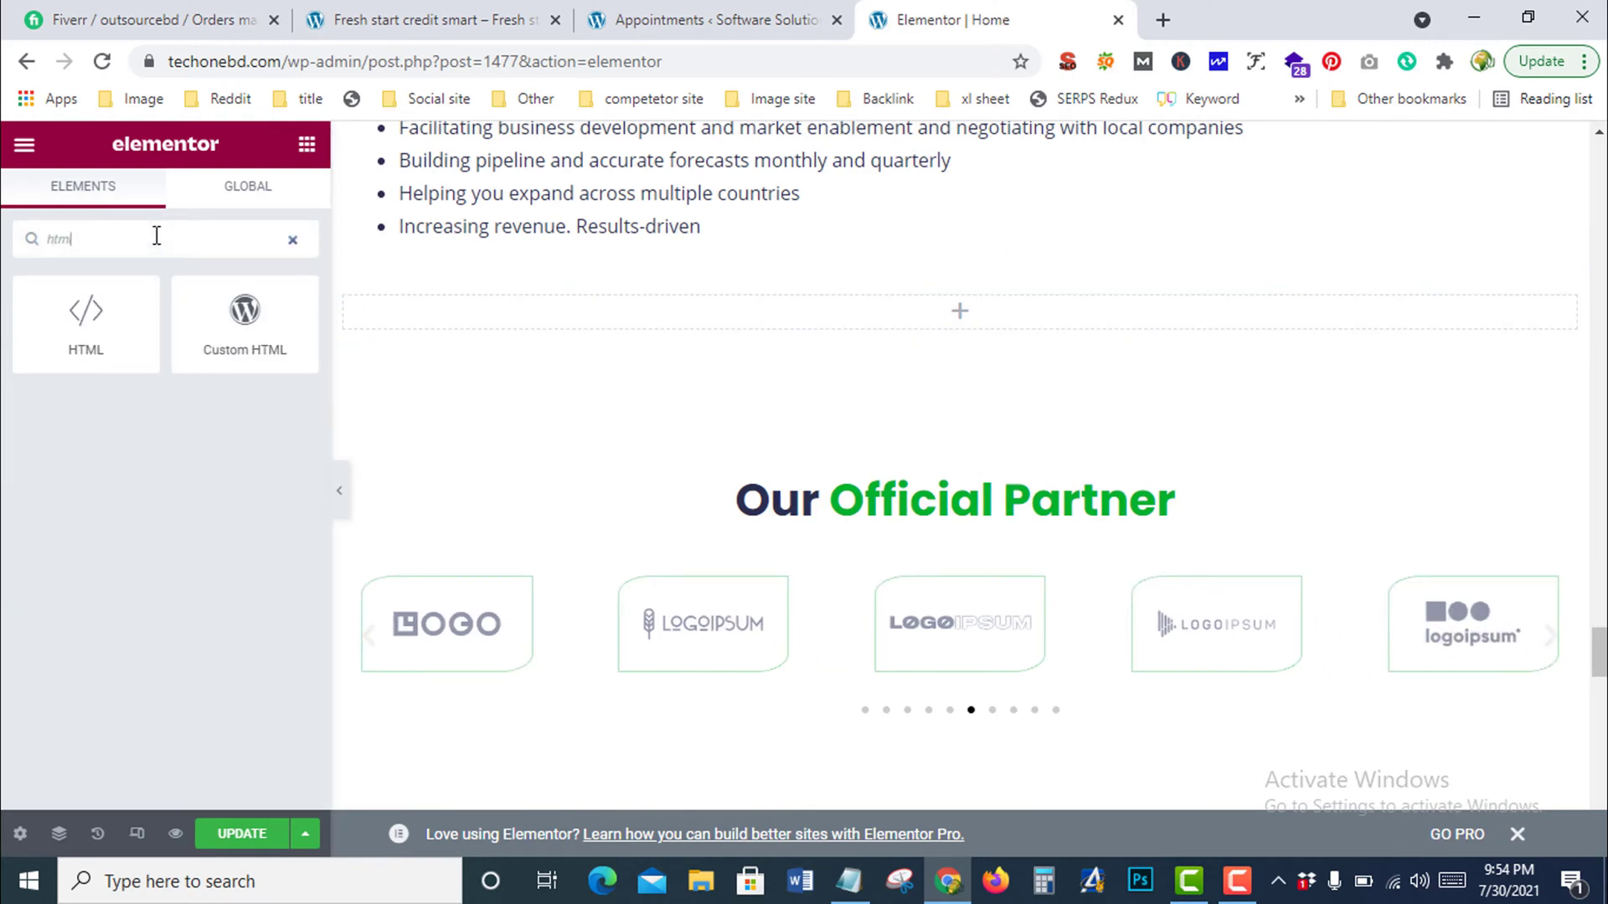
drag(97, 316, 492, 357)
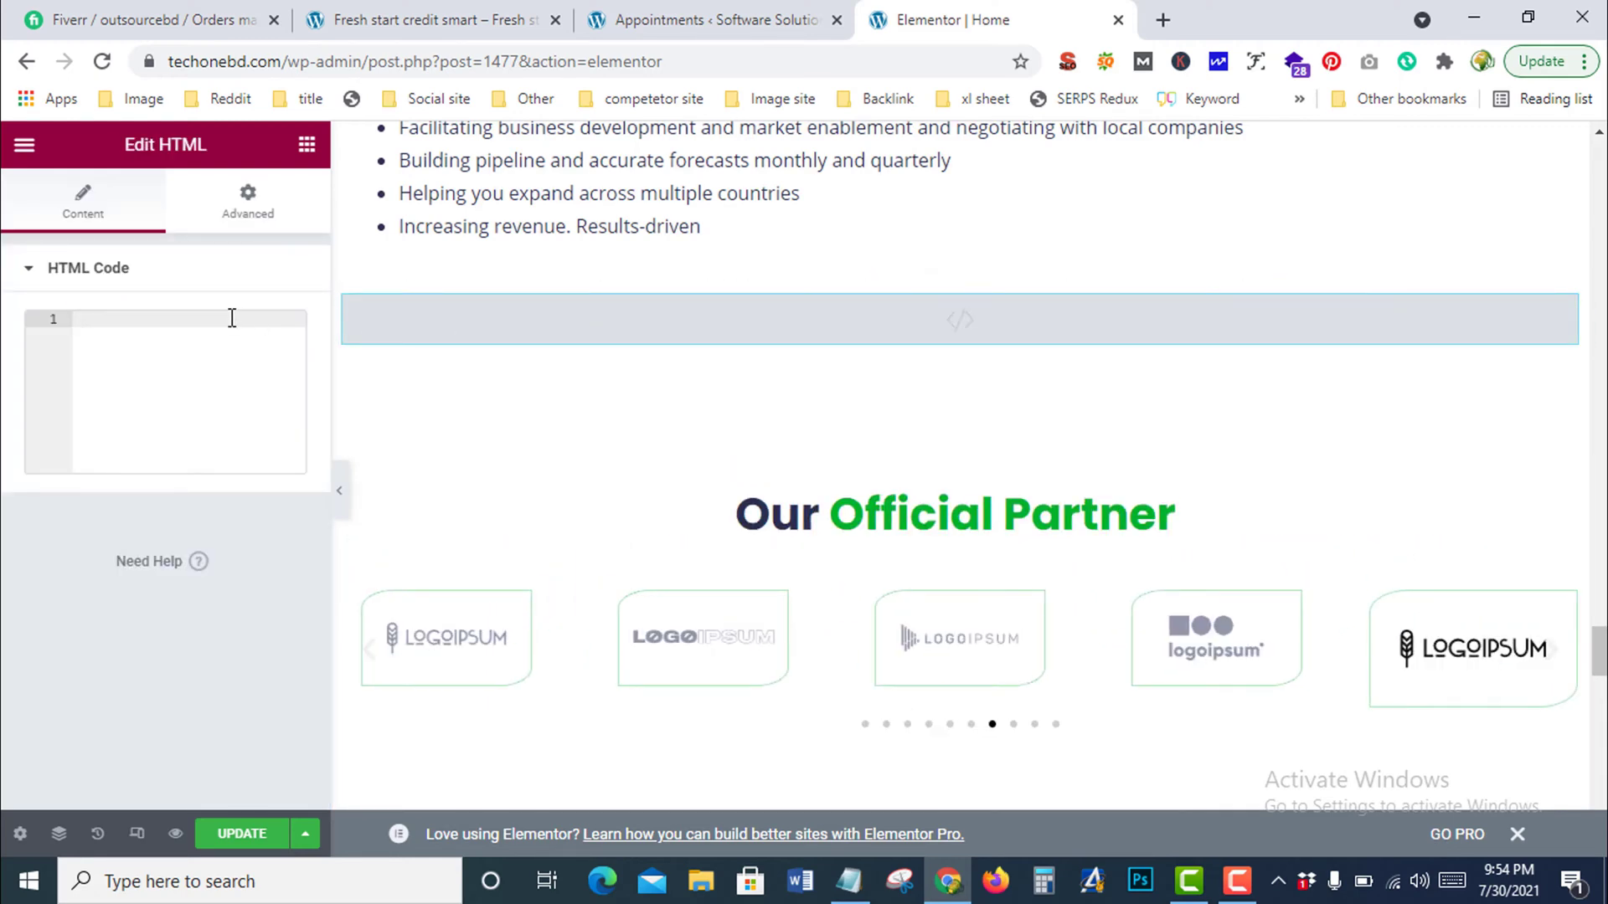
click(231, 318)
key(ctrl+v)
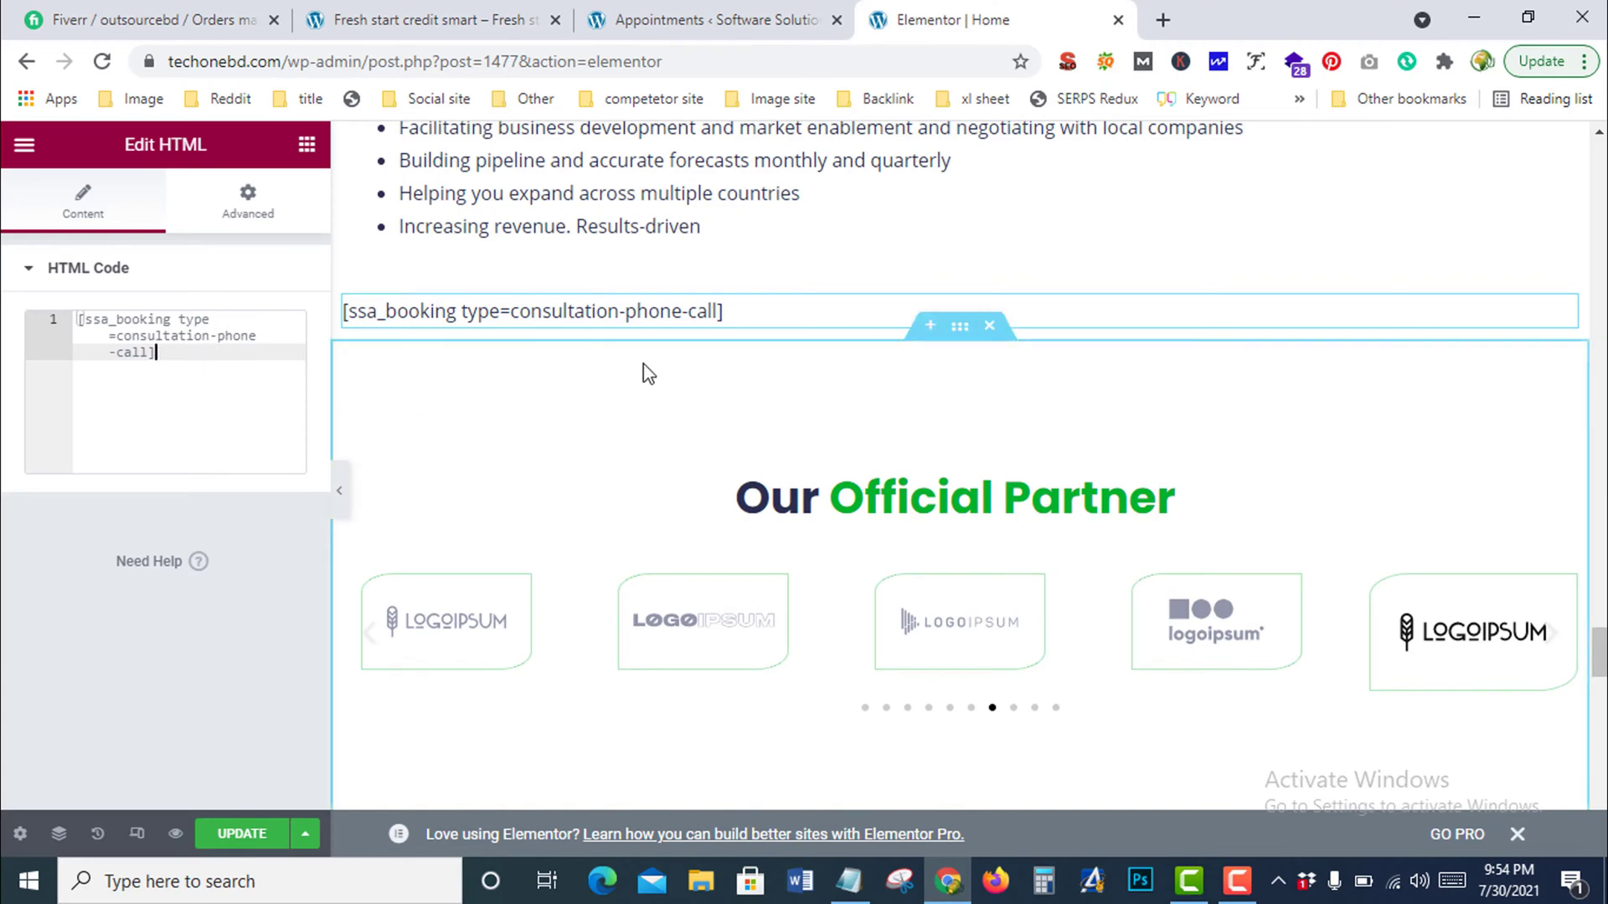
click(248, 844)
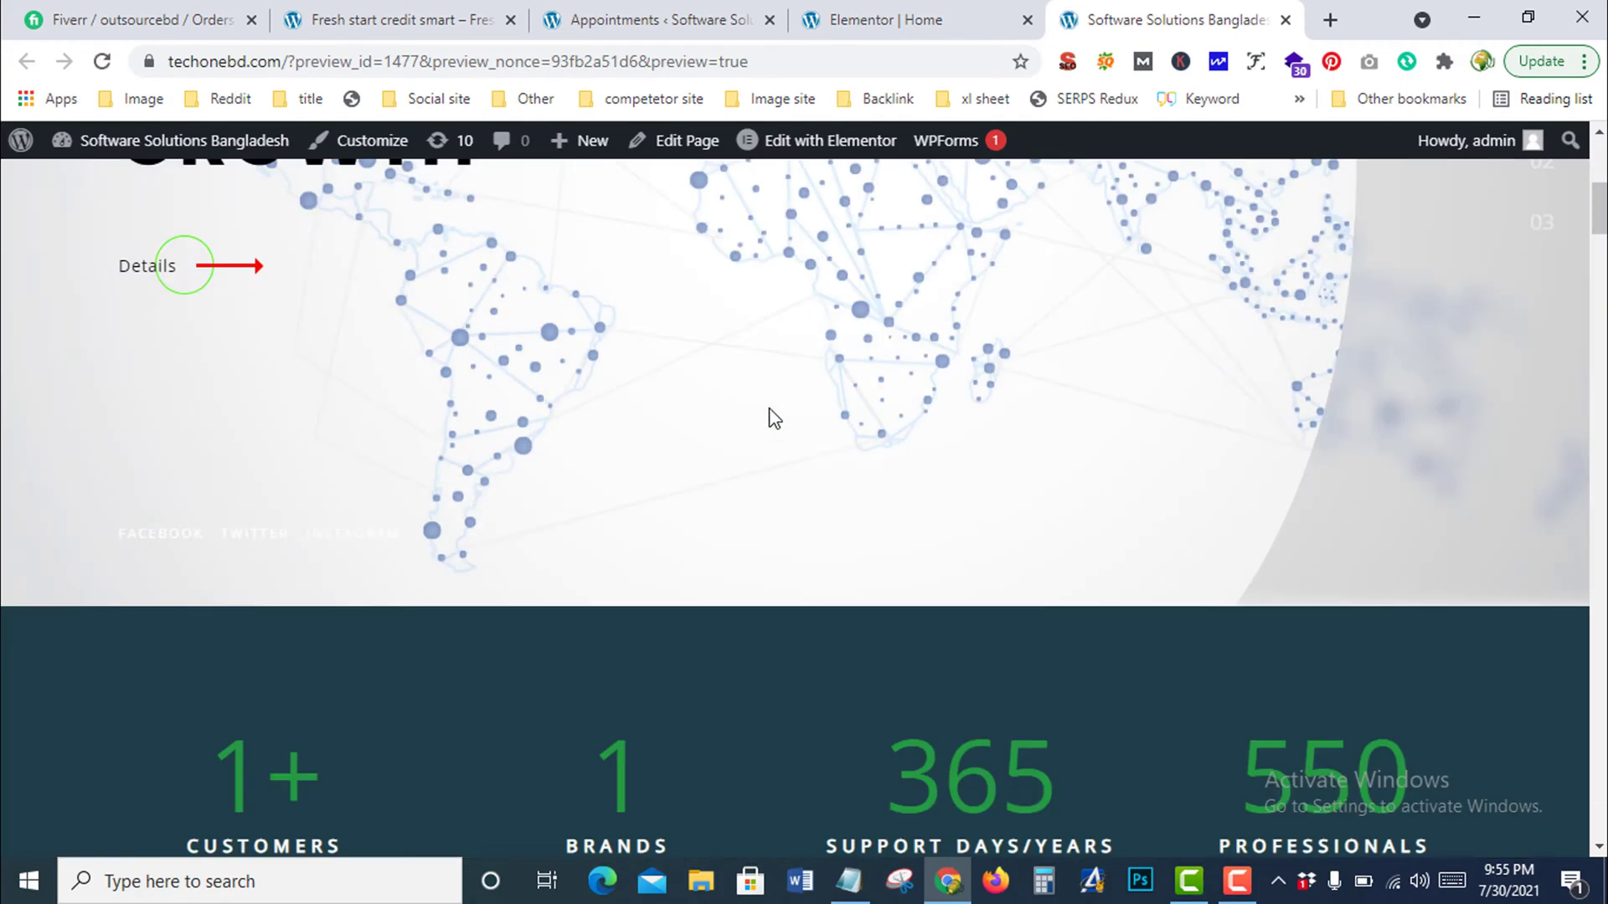
scroll(771, 417, down, 10)
scroll(771, 417, down, 2)
scroll(772, 417, down, 5)
scroll(772, 417, down, 5)
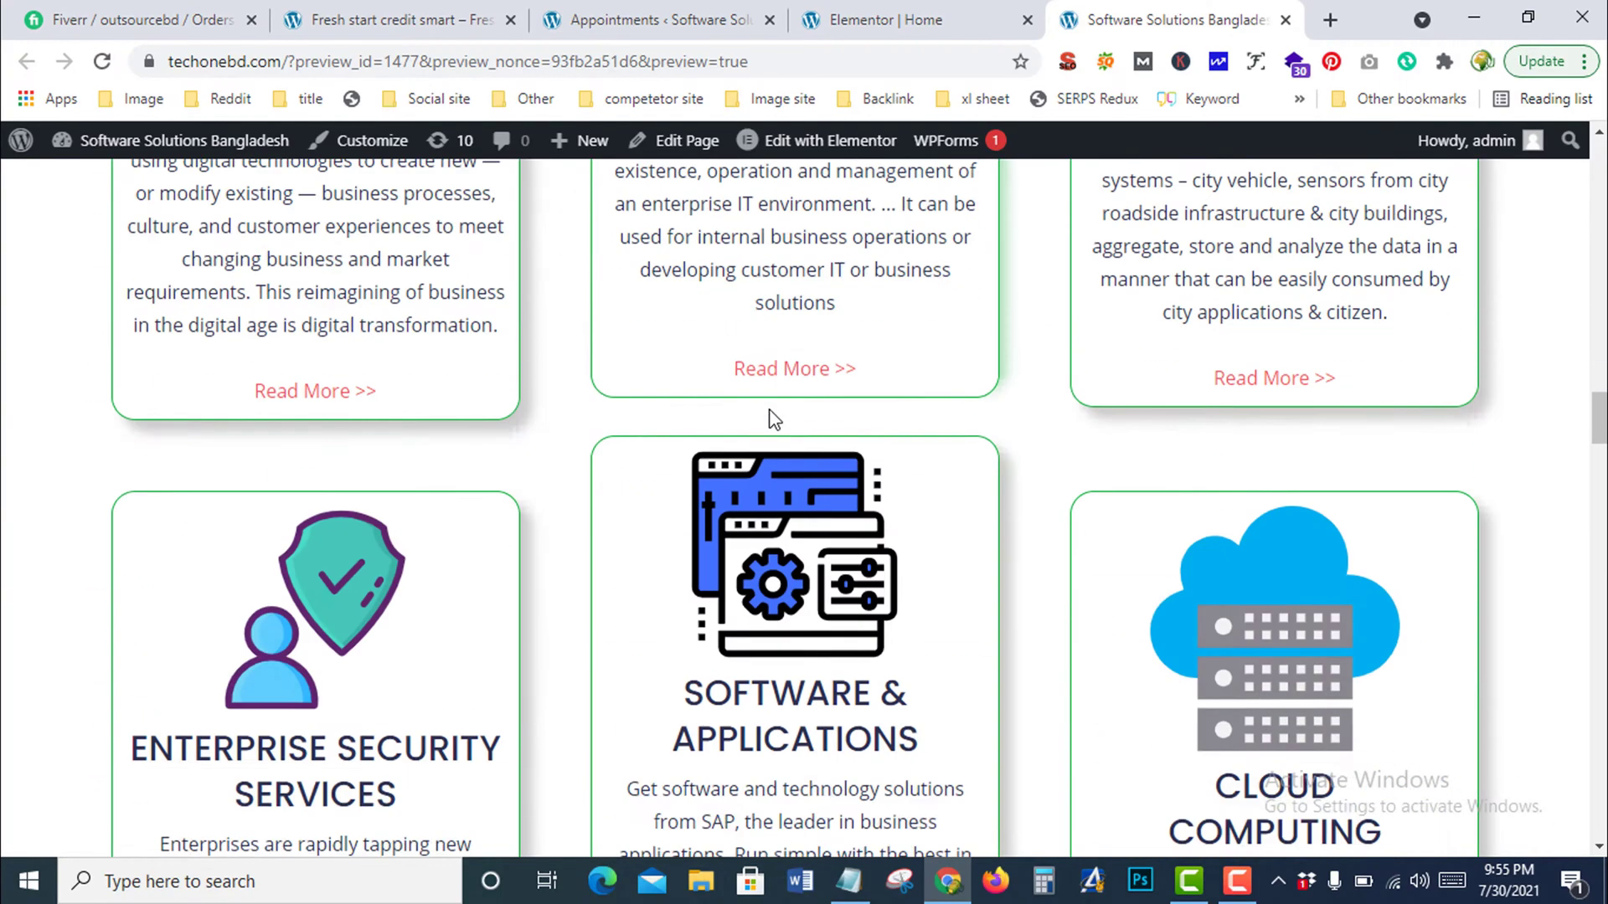
scroll(773, 418, down, 5)
scroll(773, 418, down, 5)
scroll(773, 418, down, 5)
scroll(773, 419, down, 5)
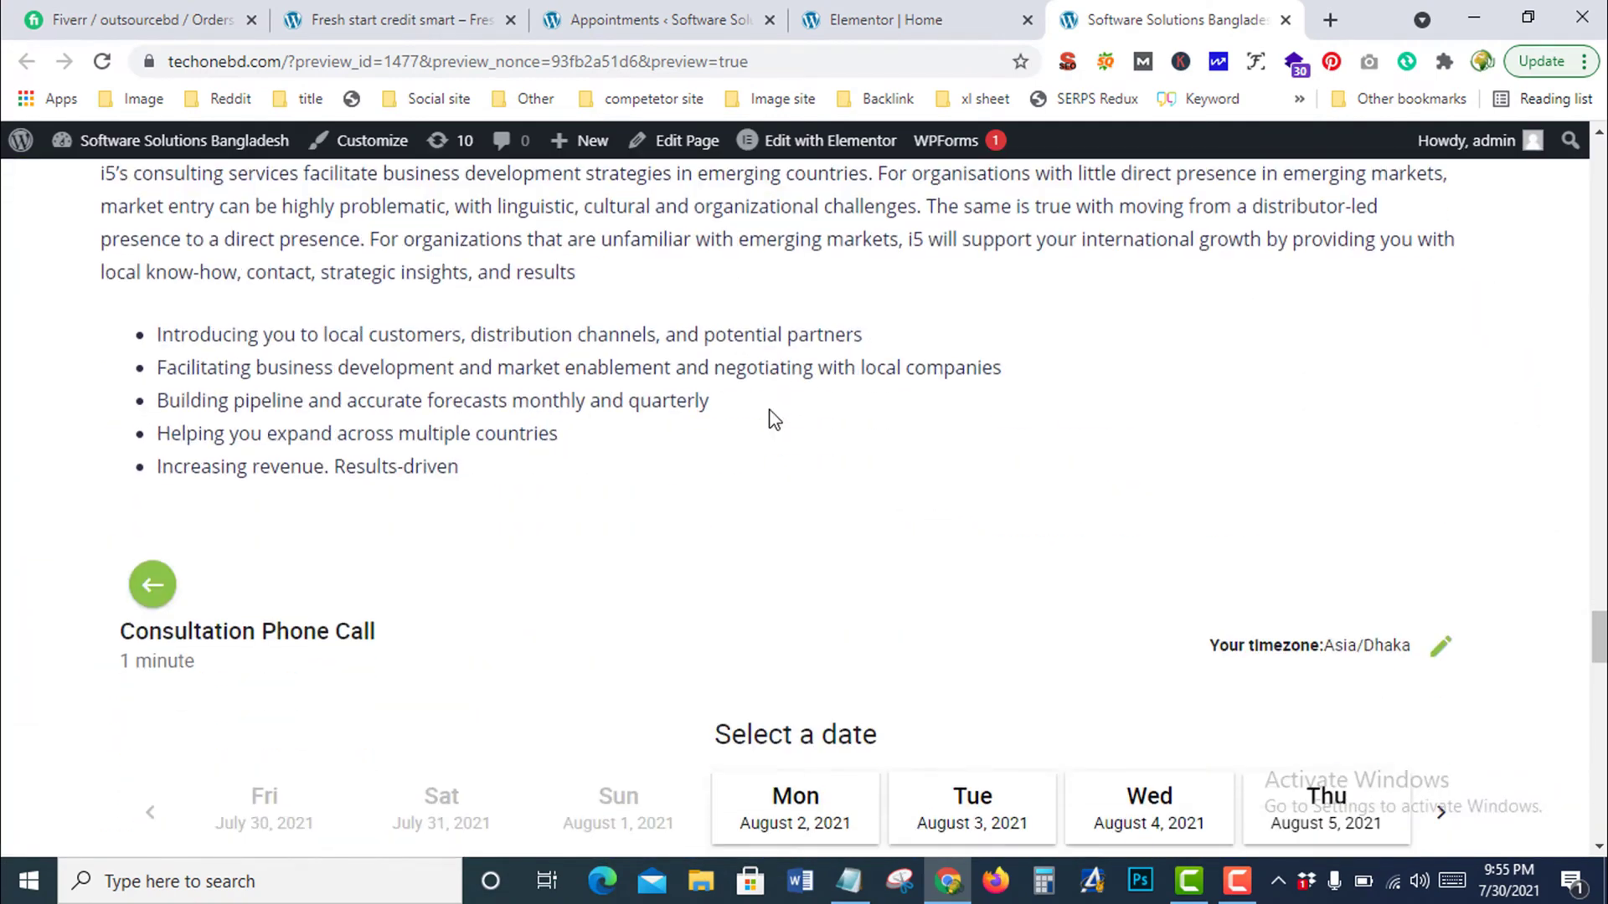
scroll(770, 415, down, 3)
scroll(767, 418, up, 2)
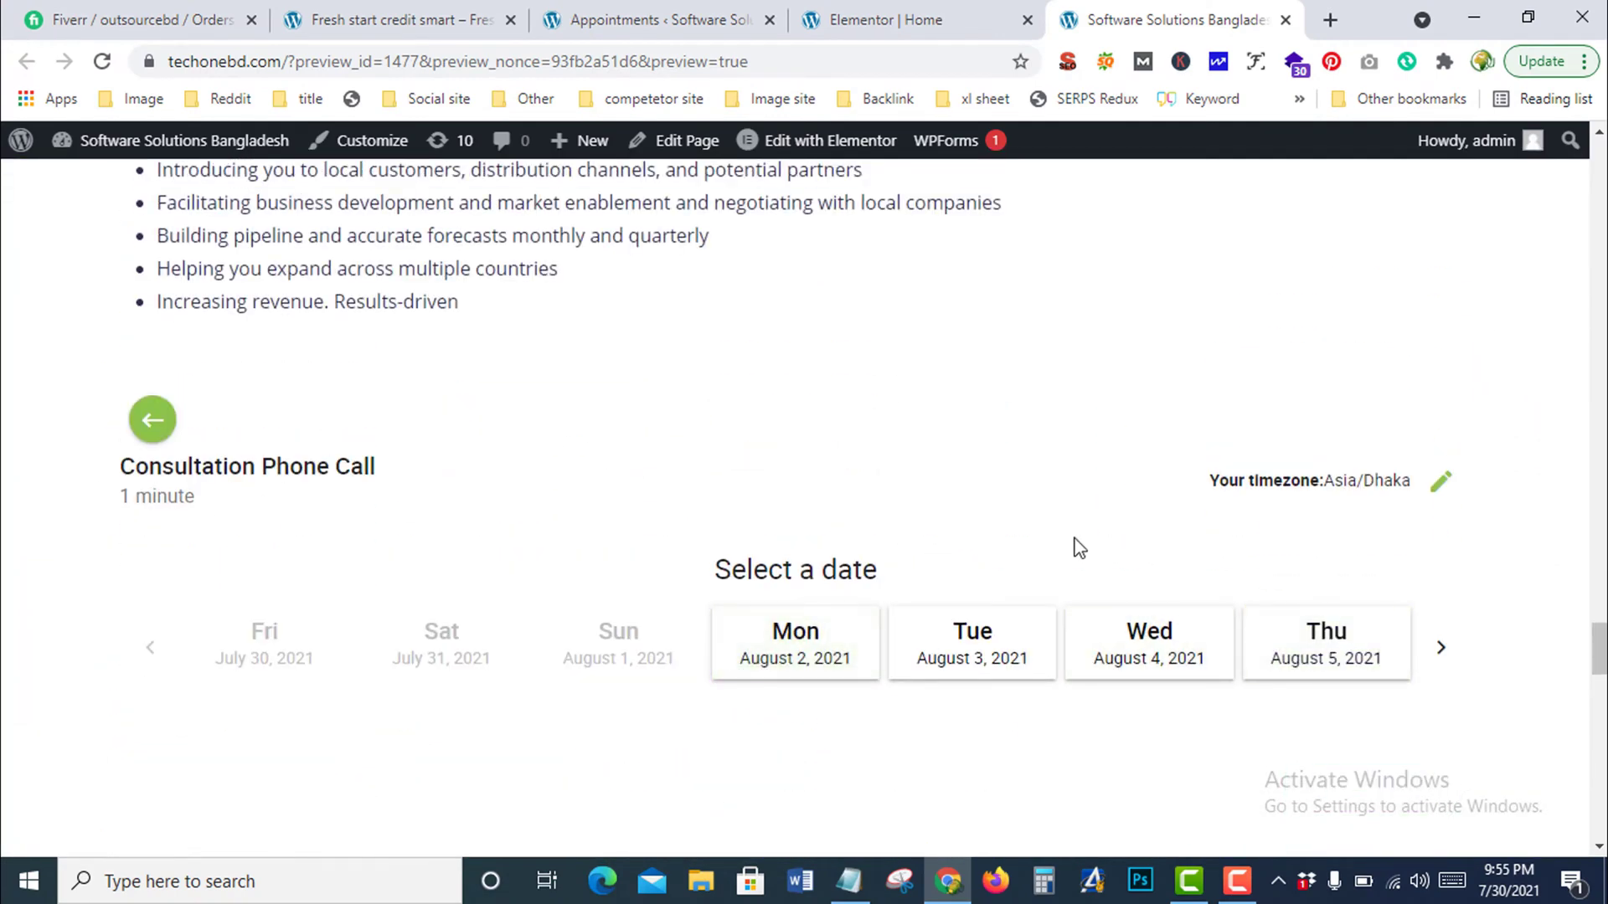
Book a test Consultation Phone Call for Monday, August 2 at 4:00 PM with a name and email
click(792, 643)
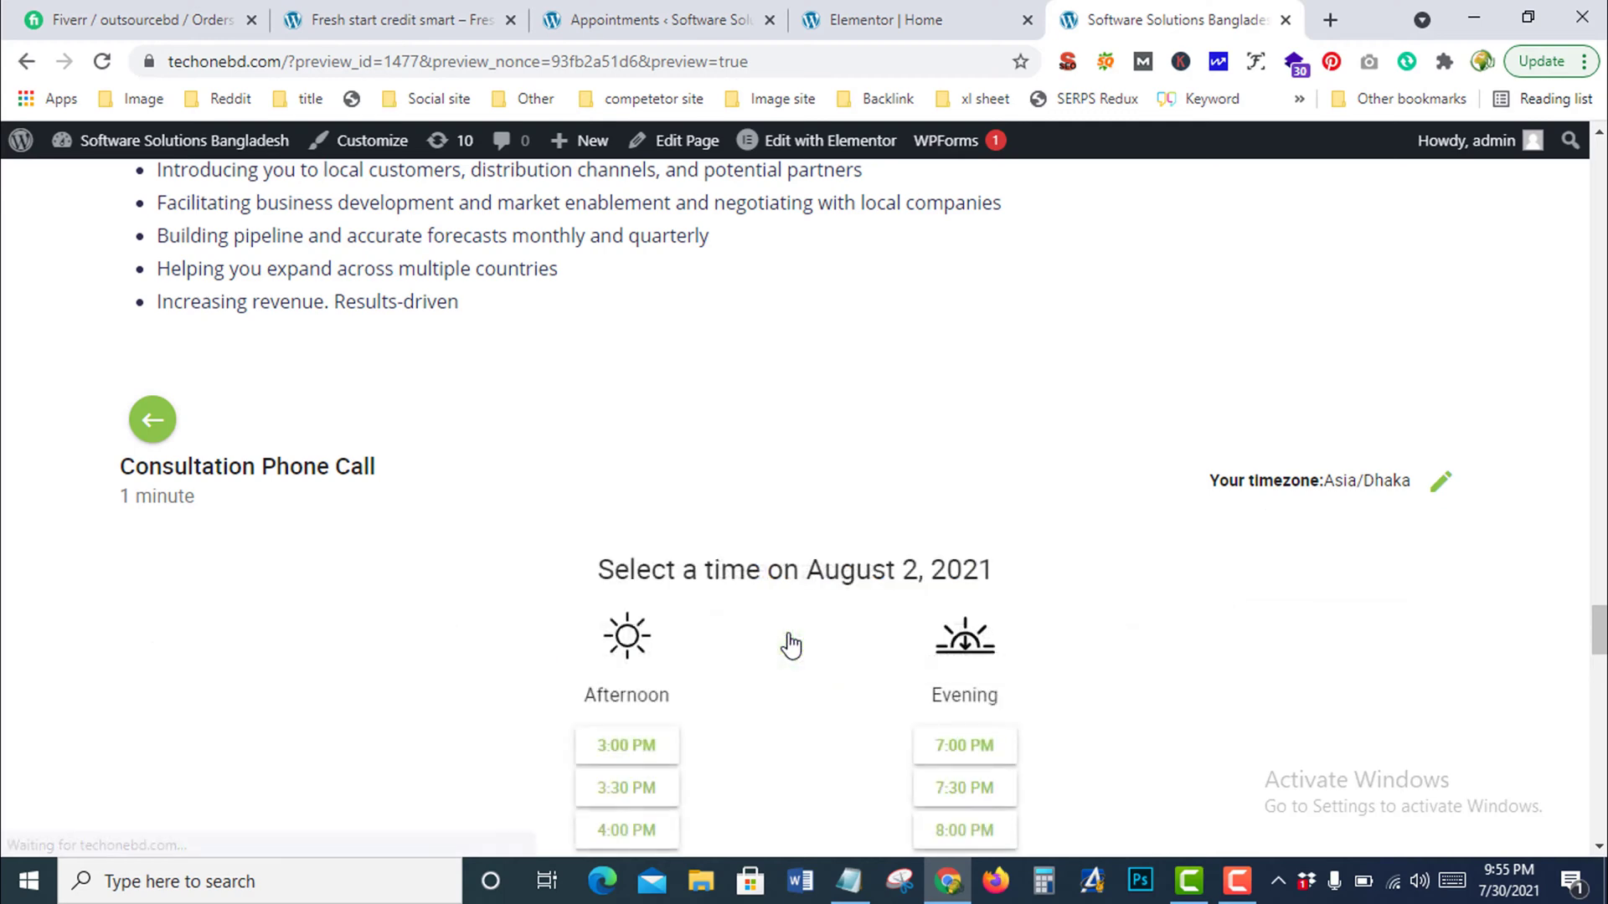
scroll(692, 663, down, 2)
scroll(653, 578, down, 1)
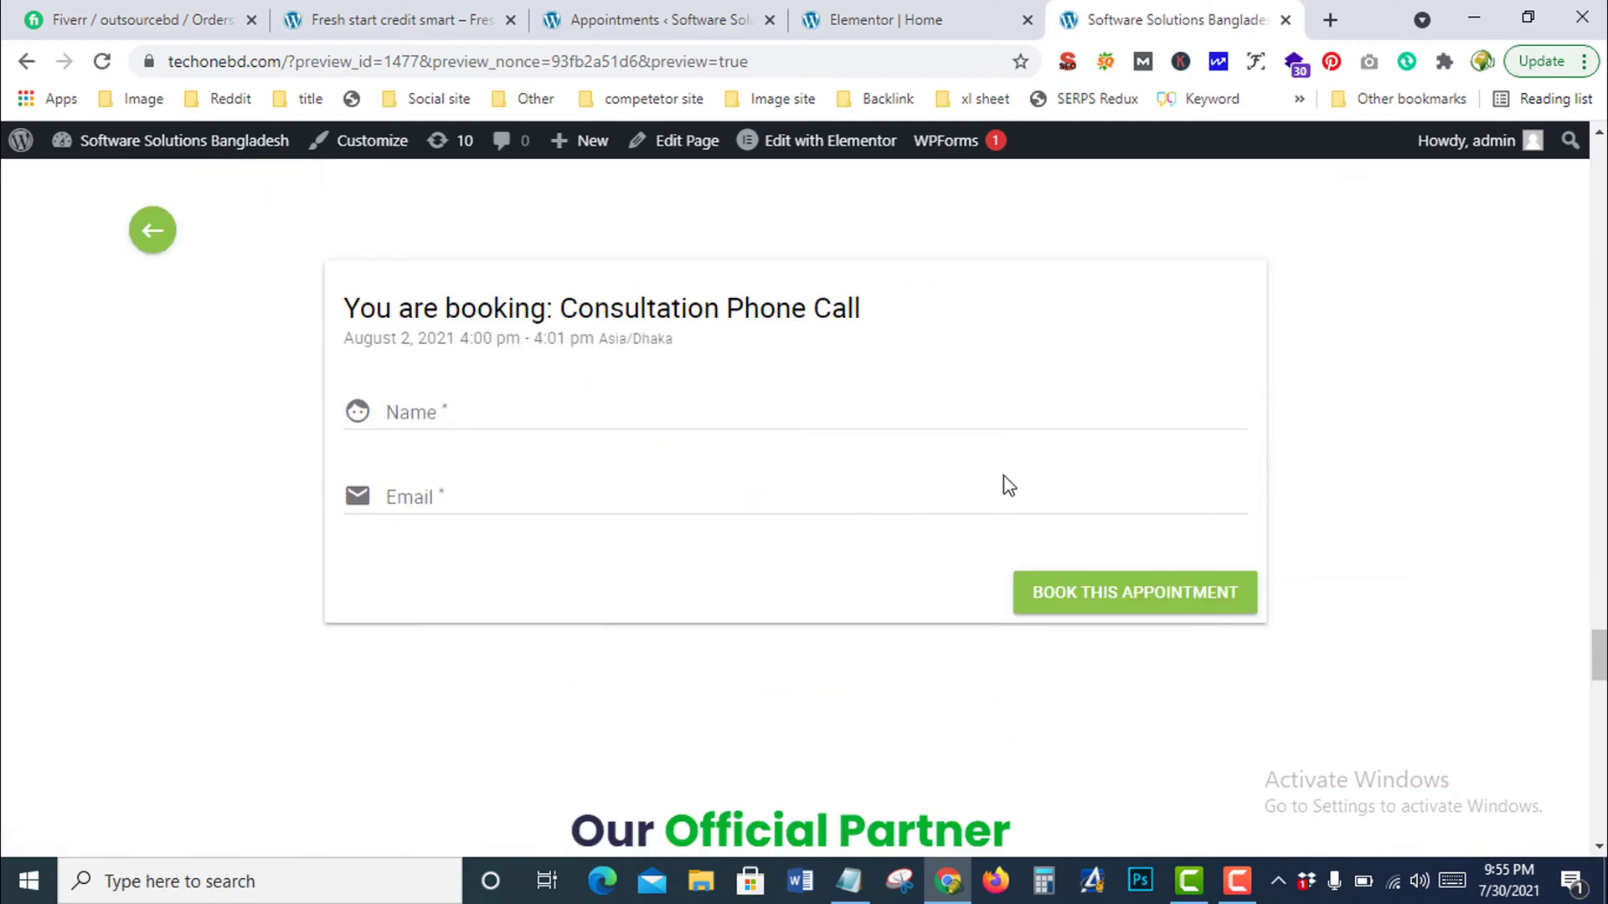
click(831, 422)
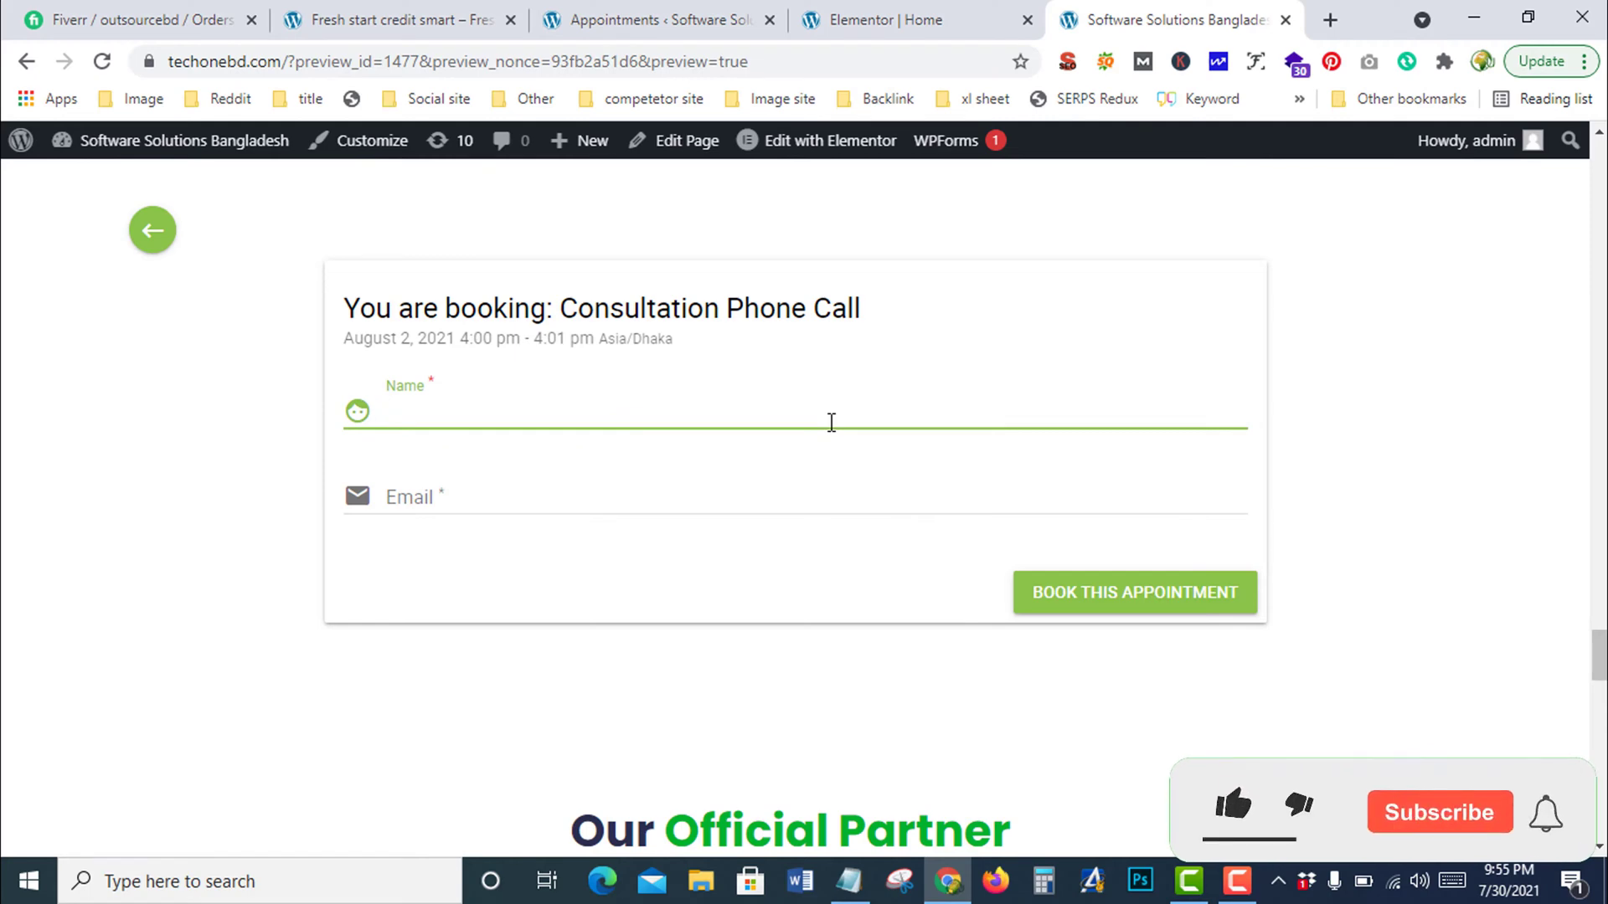
text(John)
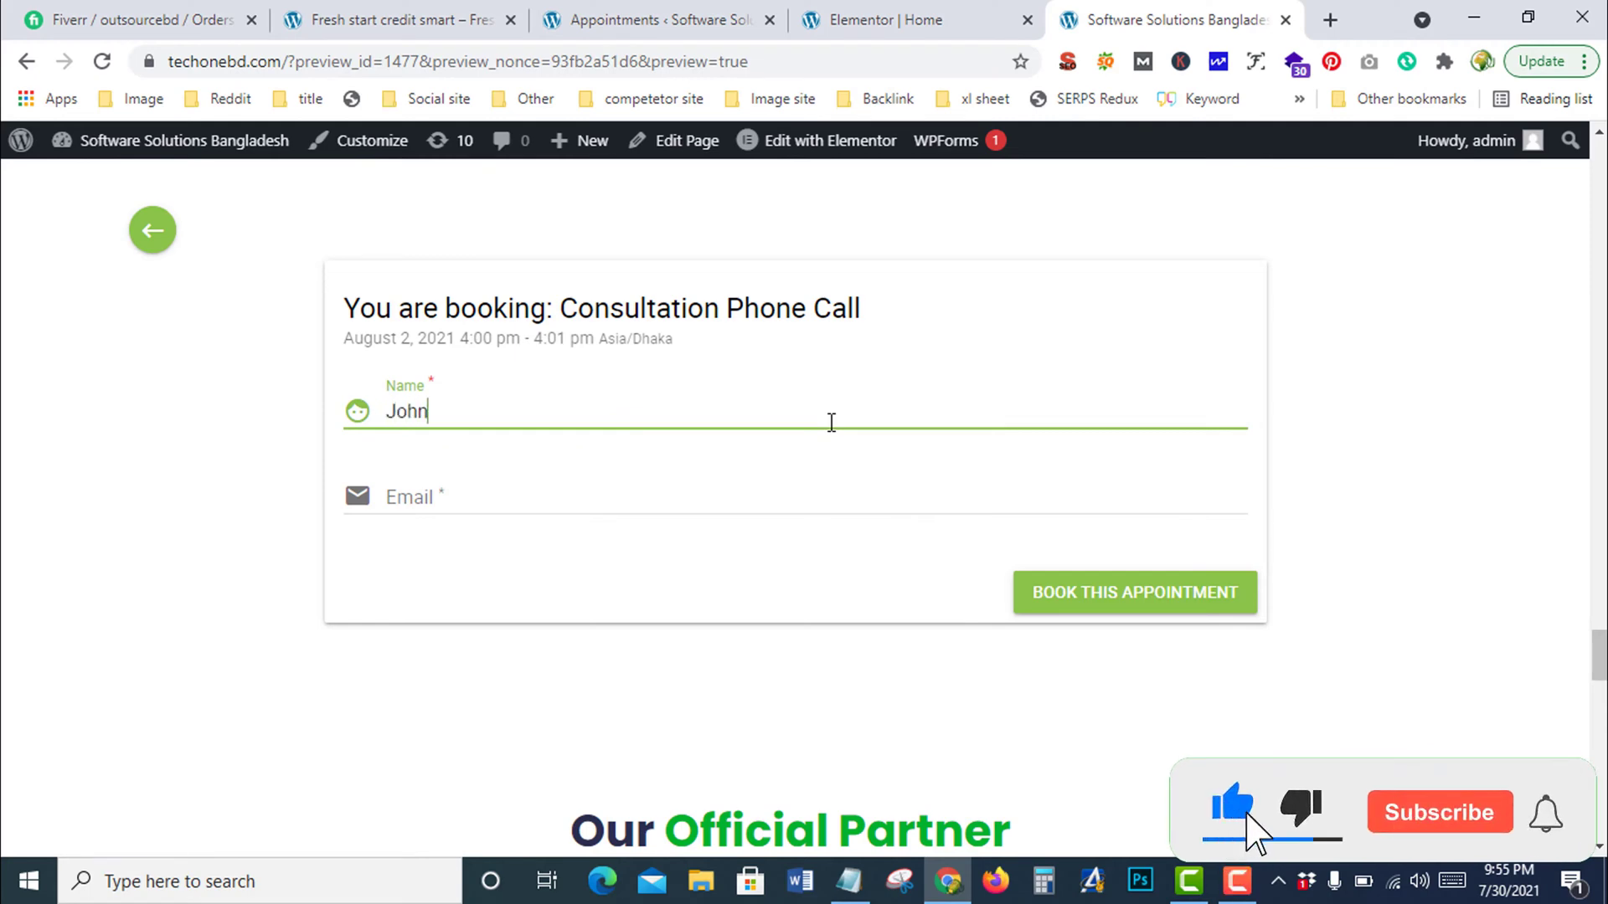
click(760, 503)
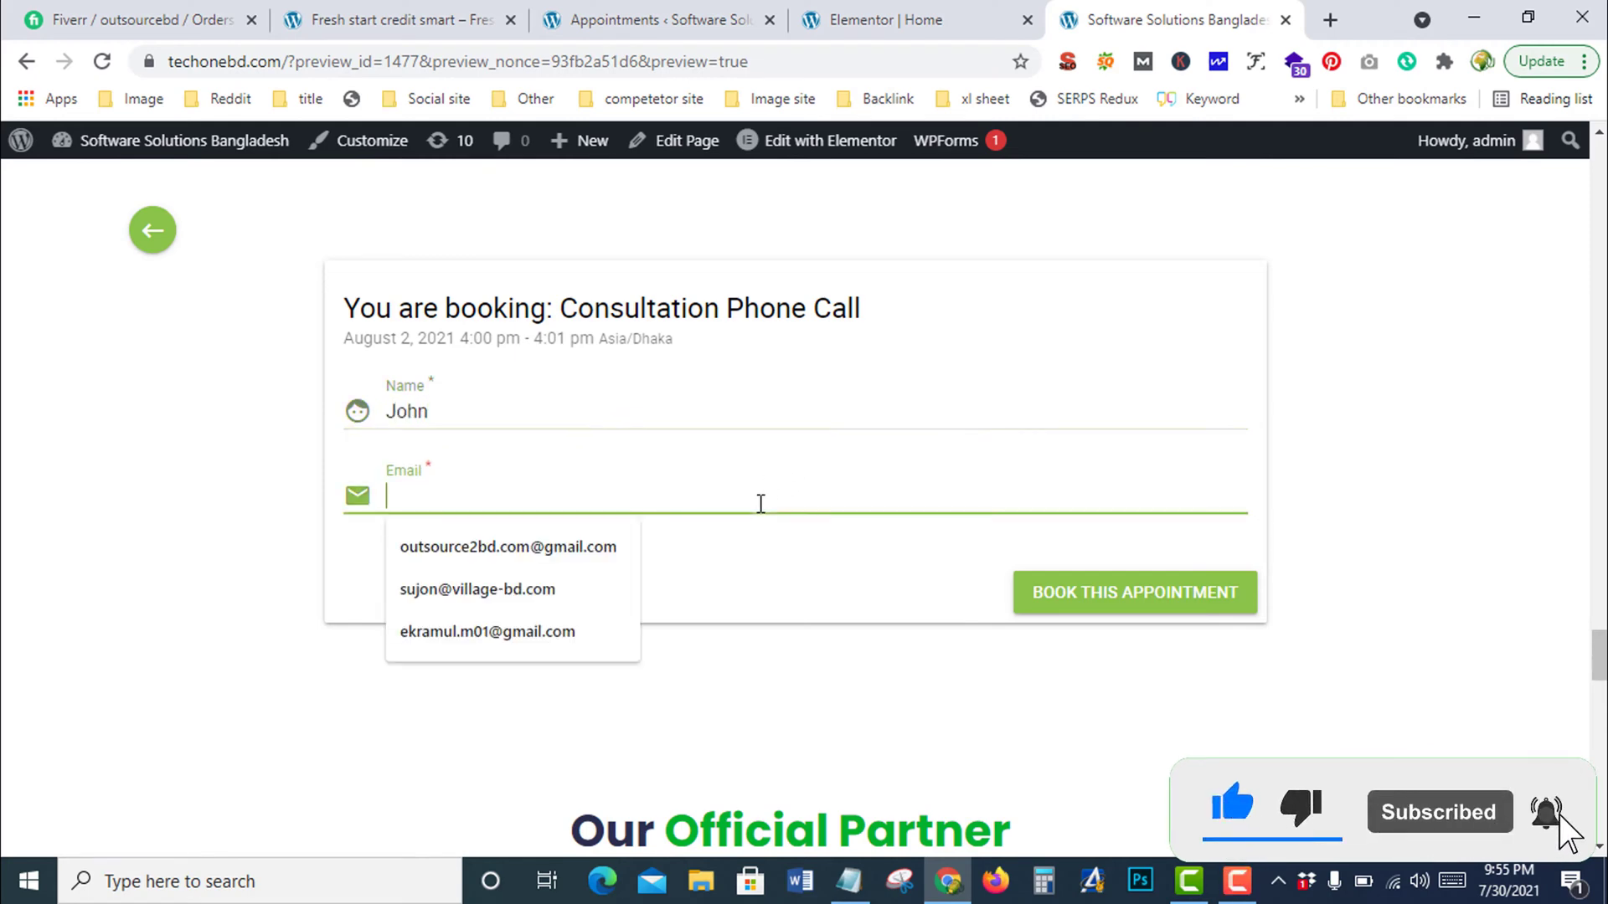
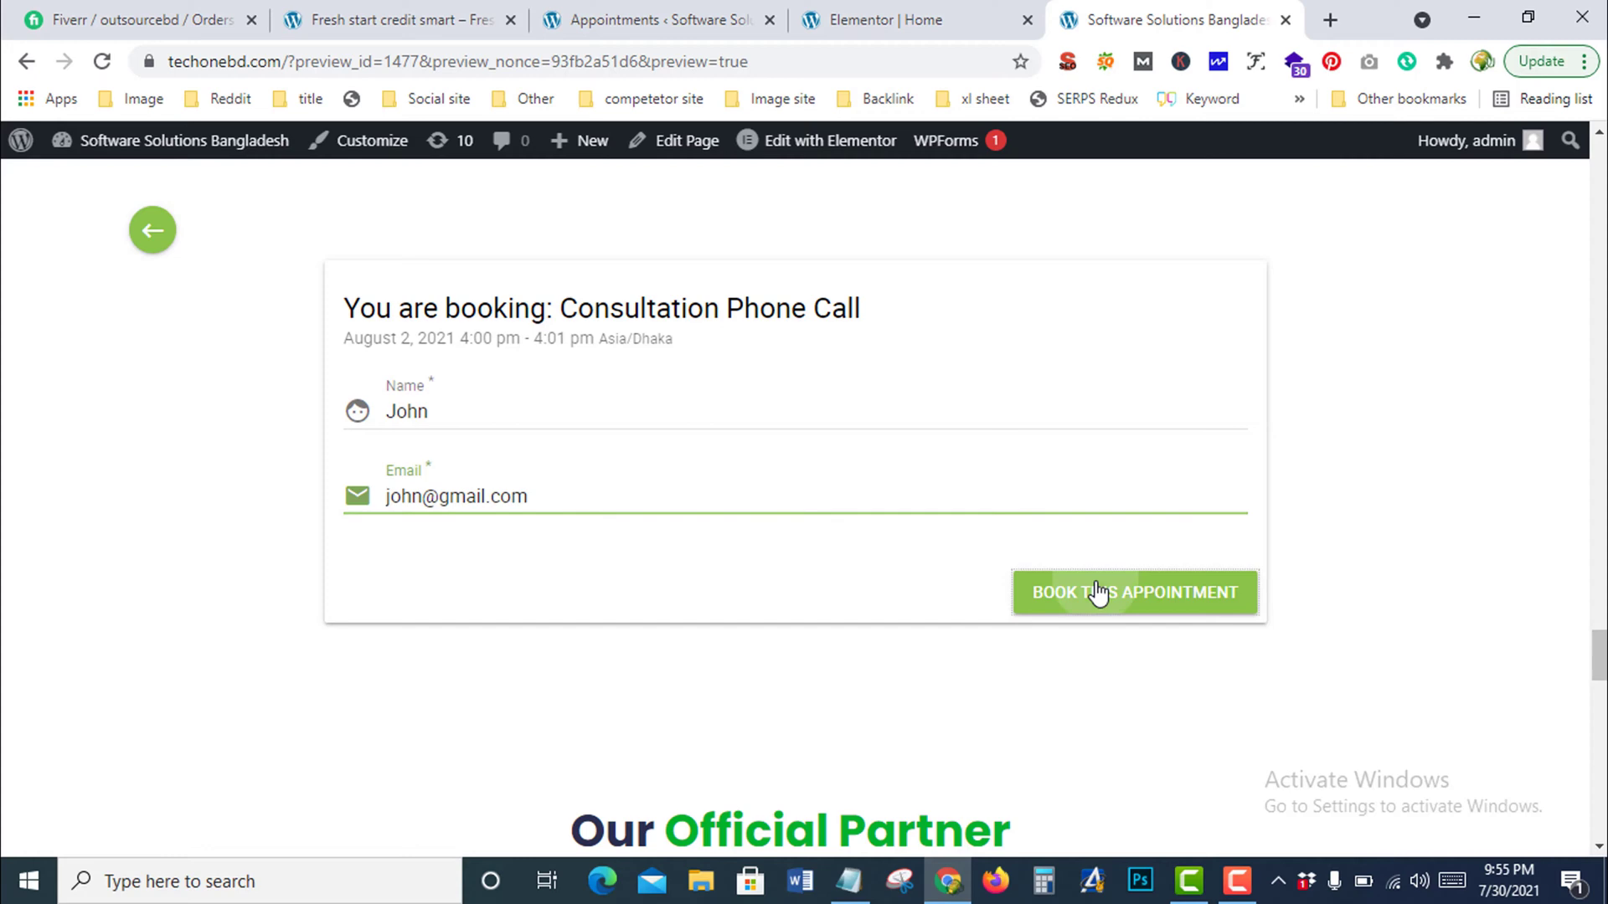
click(1094, 592)
scroll(948, 473, down, 1)
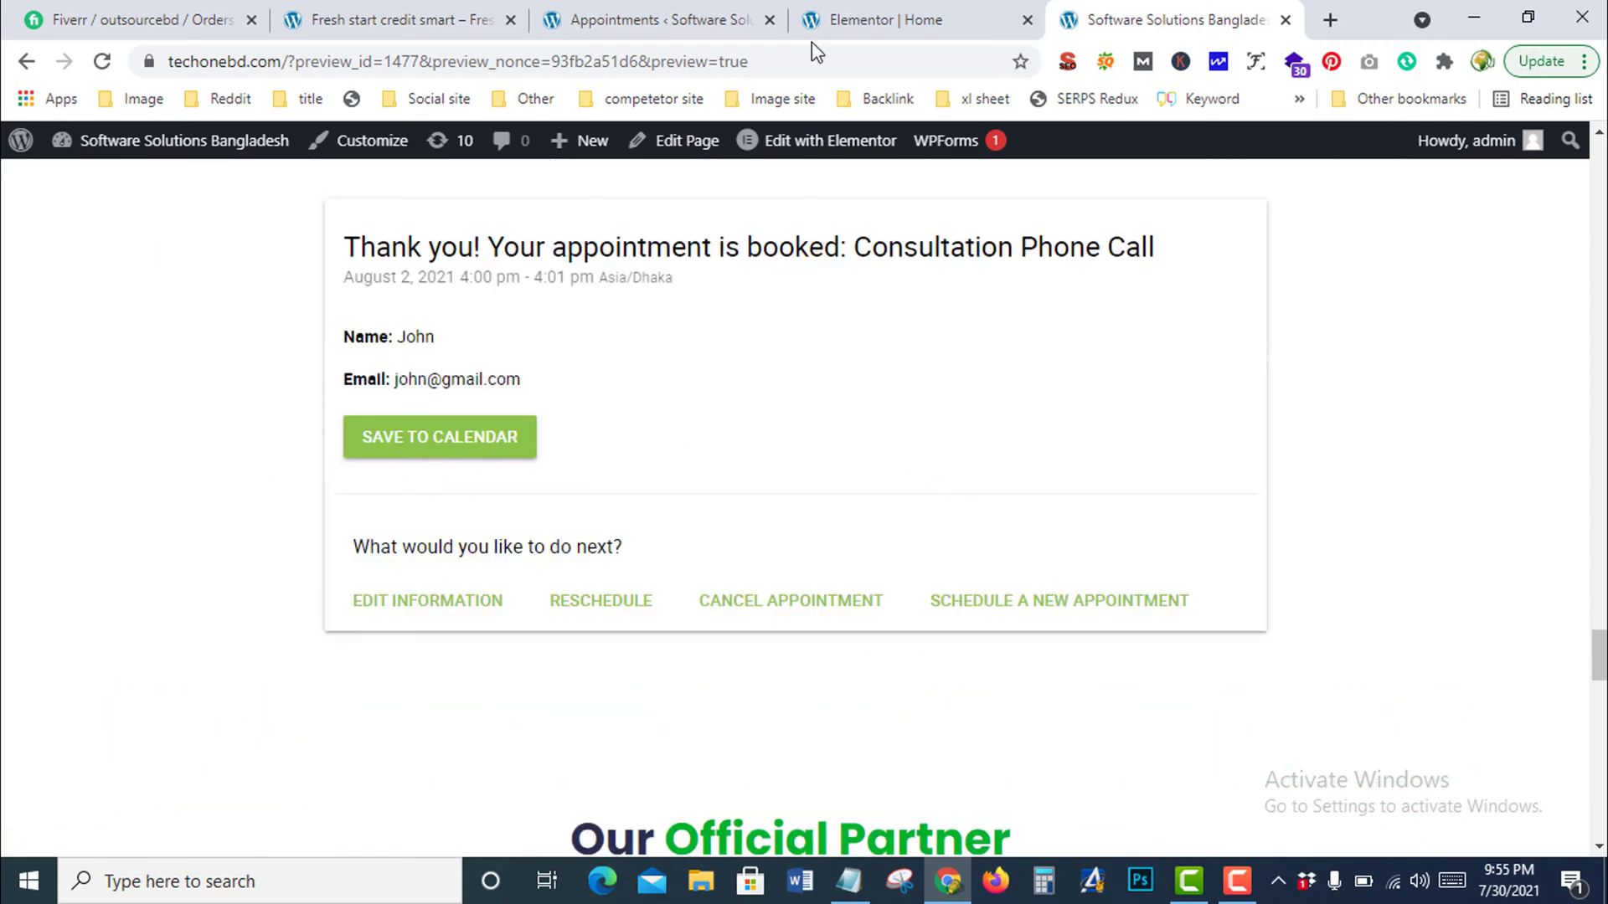
Return to the Simply Schedule Appointments admin tab and reload it
click(884, 16)
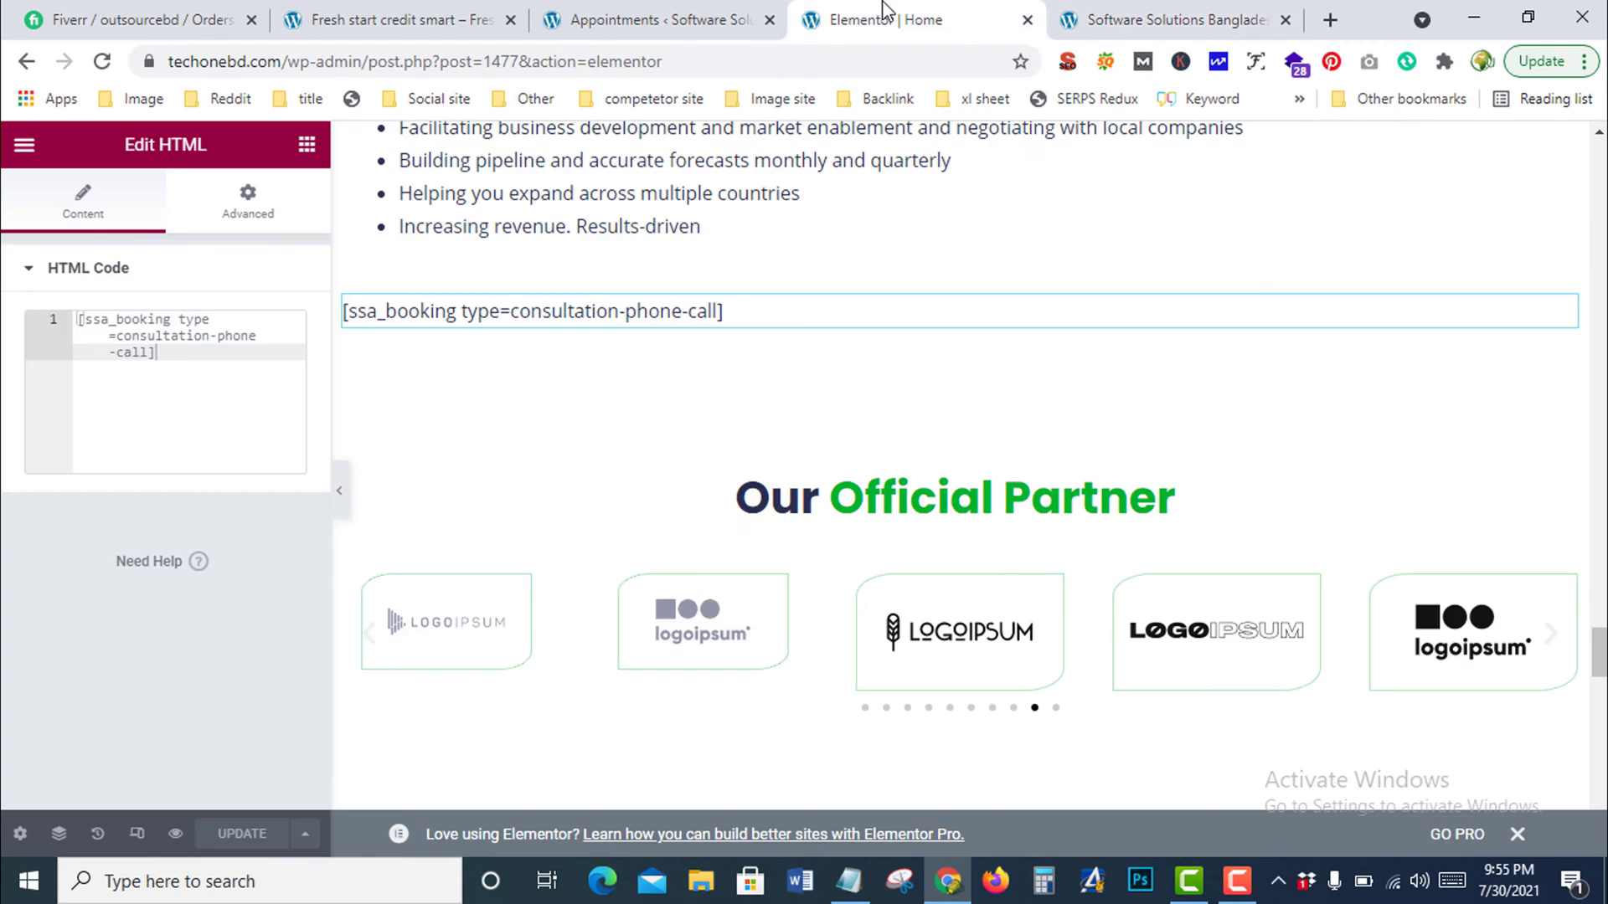
click(724, 11)
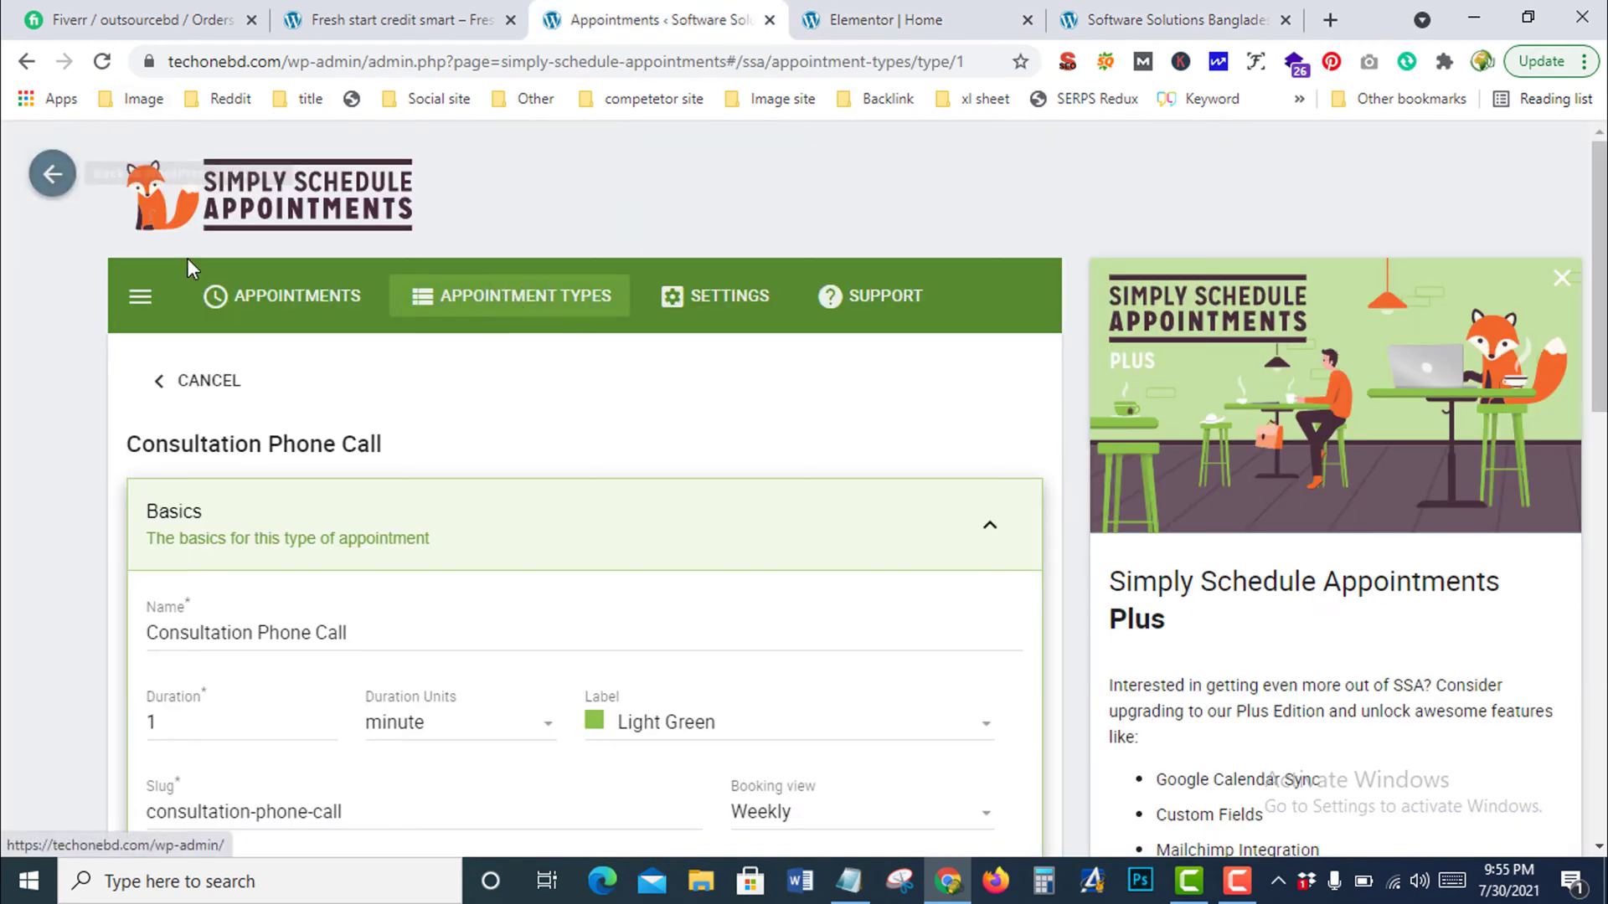
click(104, 62)
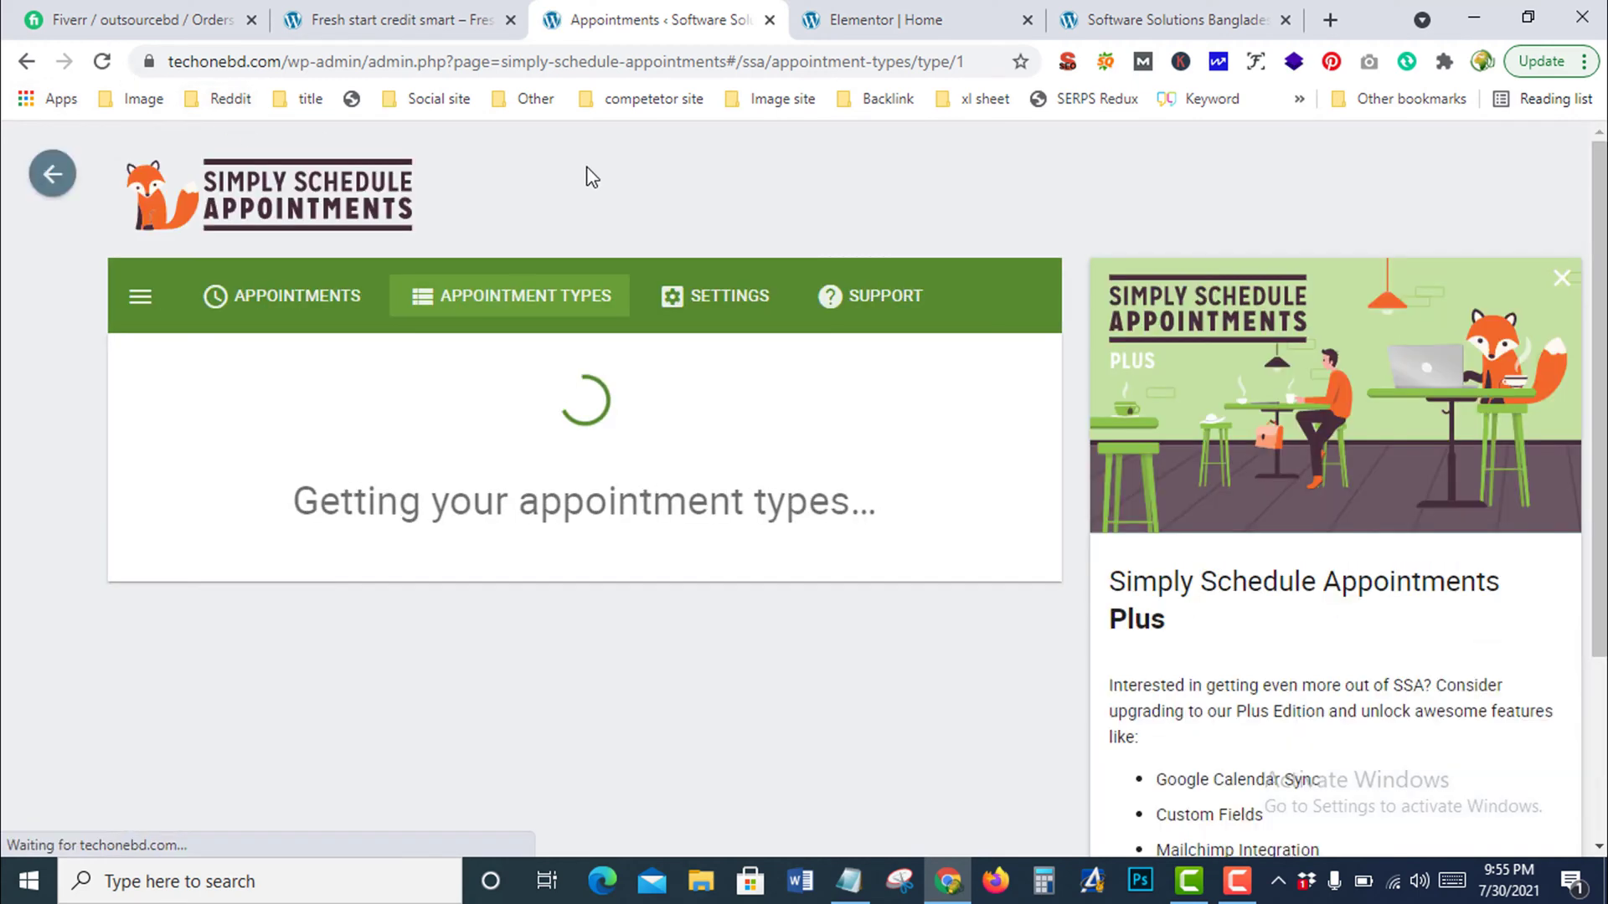
Discard the appointment type changes and expand the August 2 booking under Upcoming Appointments
click(311, 307)
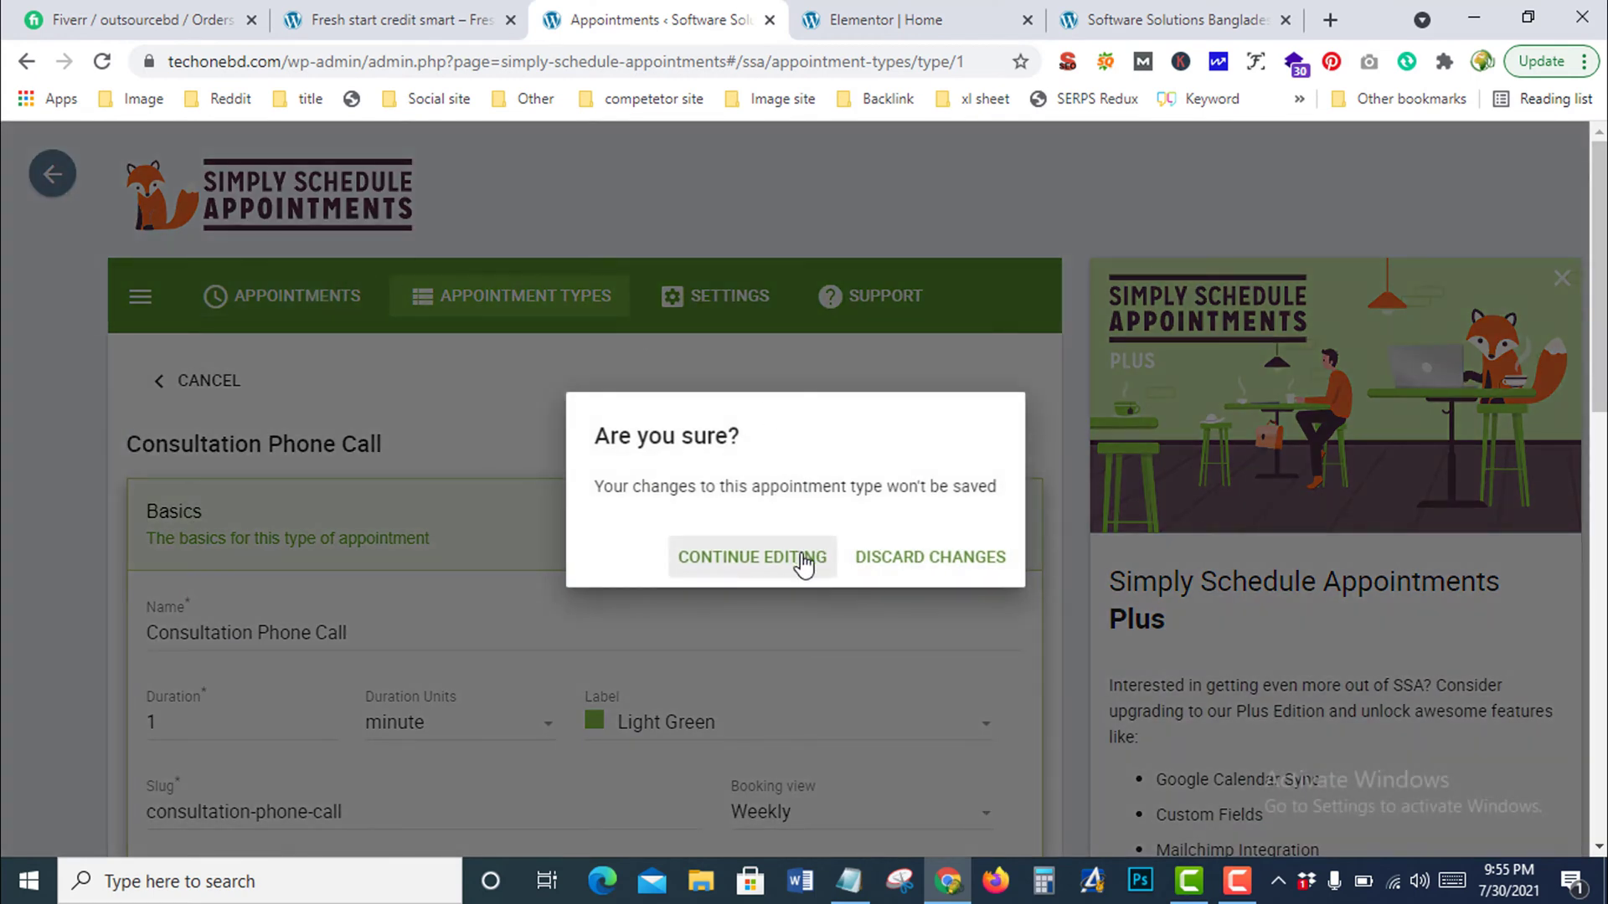
click(937, 556)
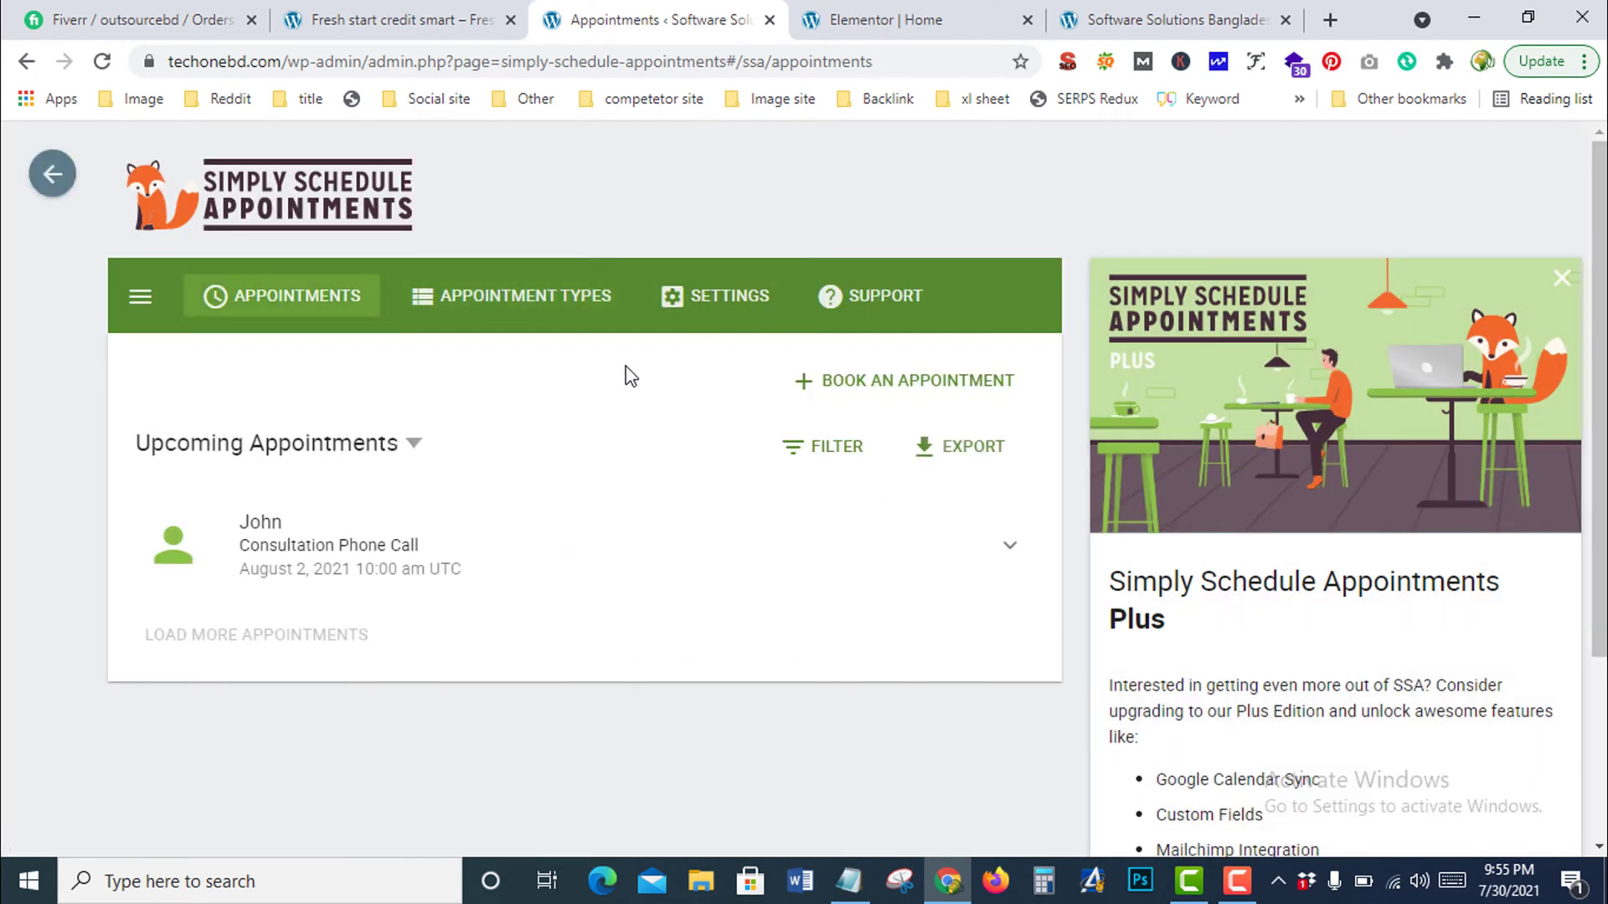
click(527, 561)
scroll(525, 564, down, 1)
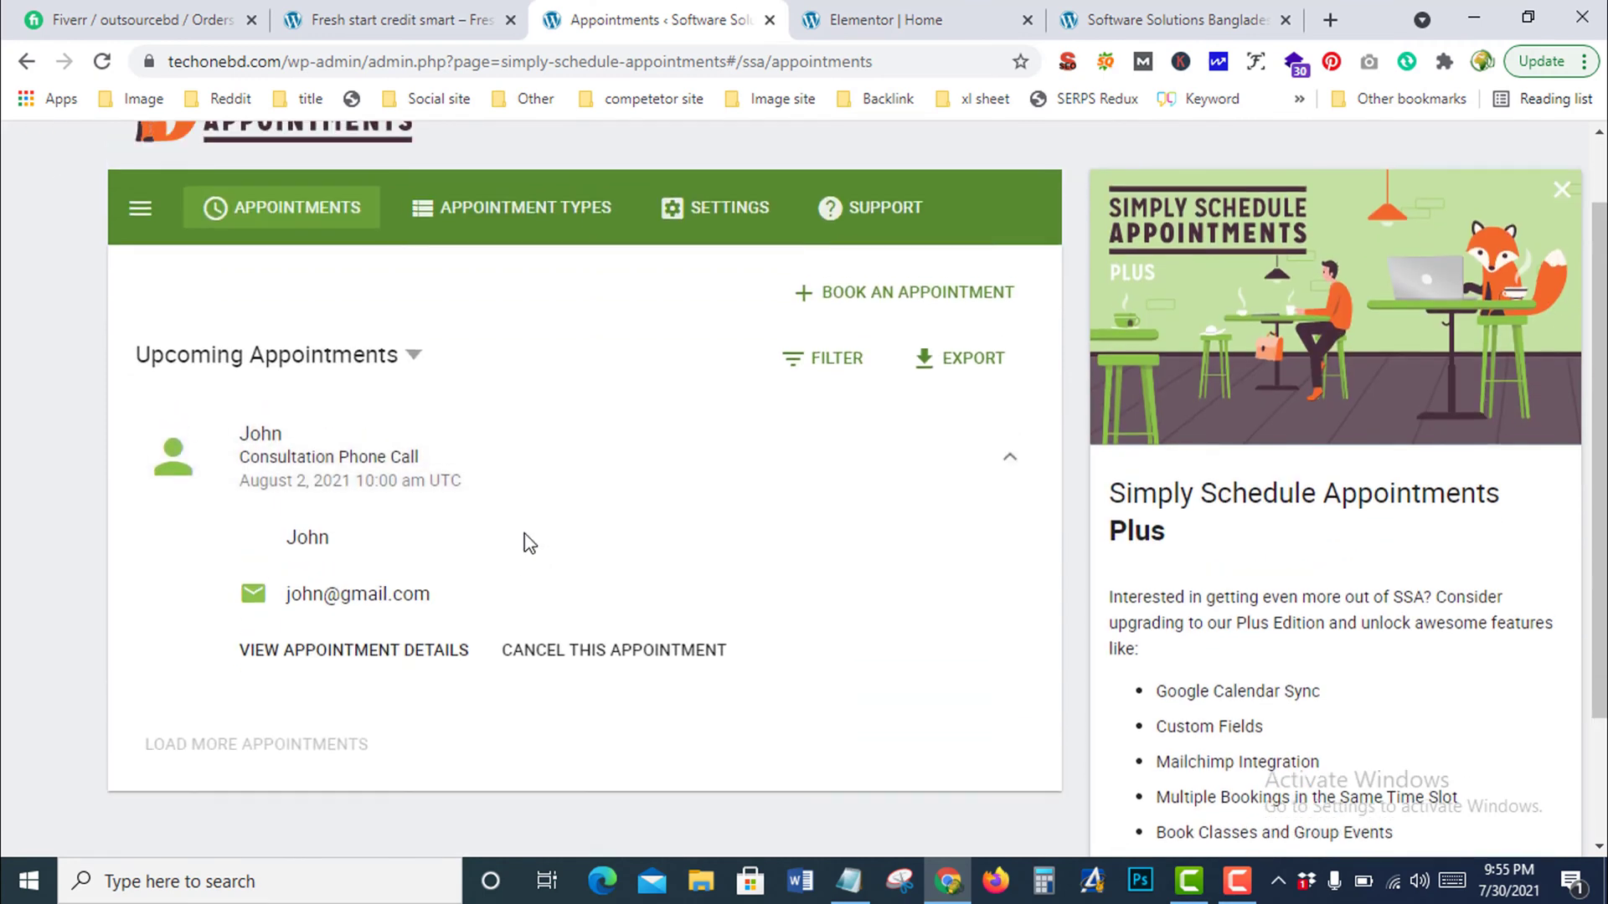
scroll(527, 542, up, 1)
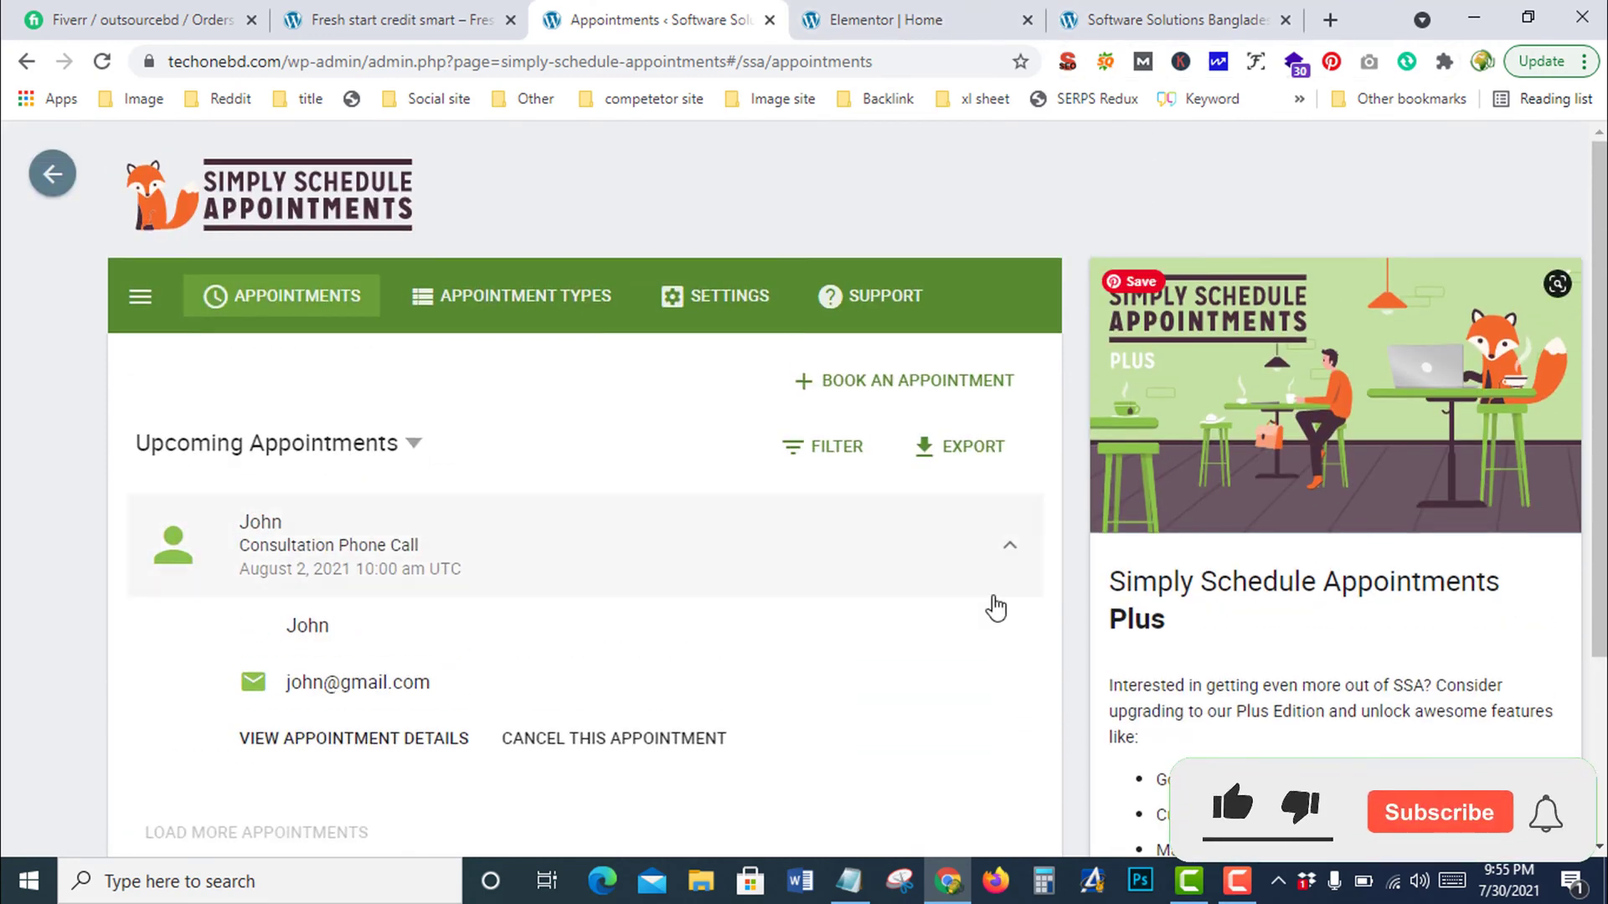